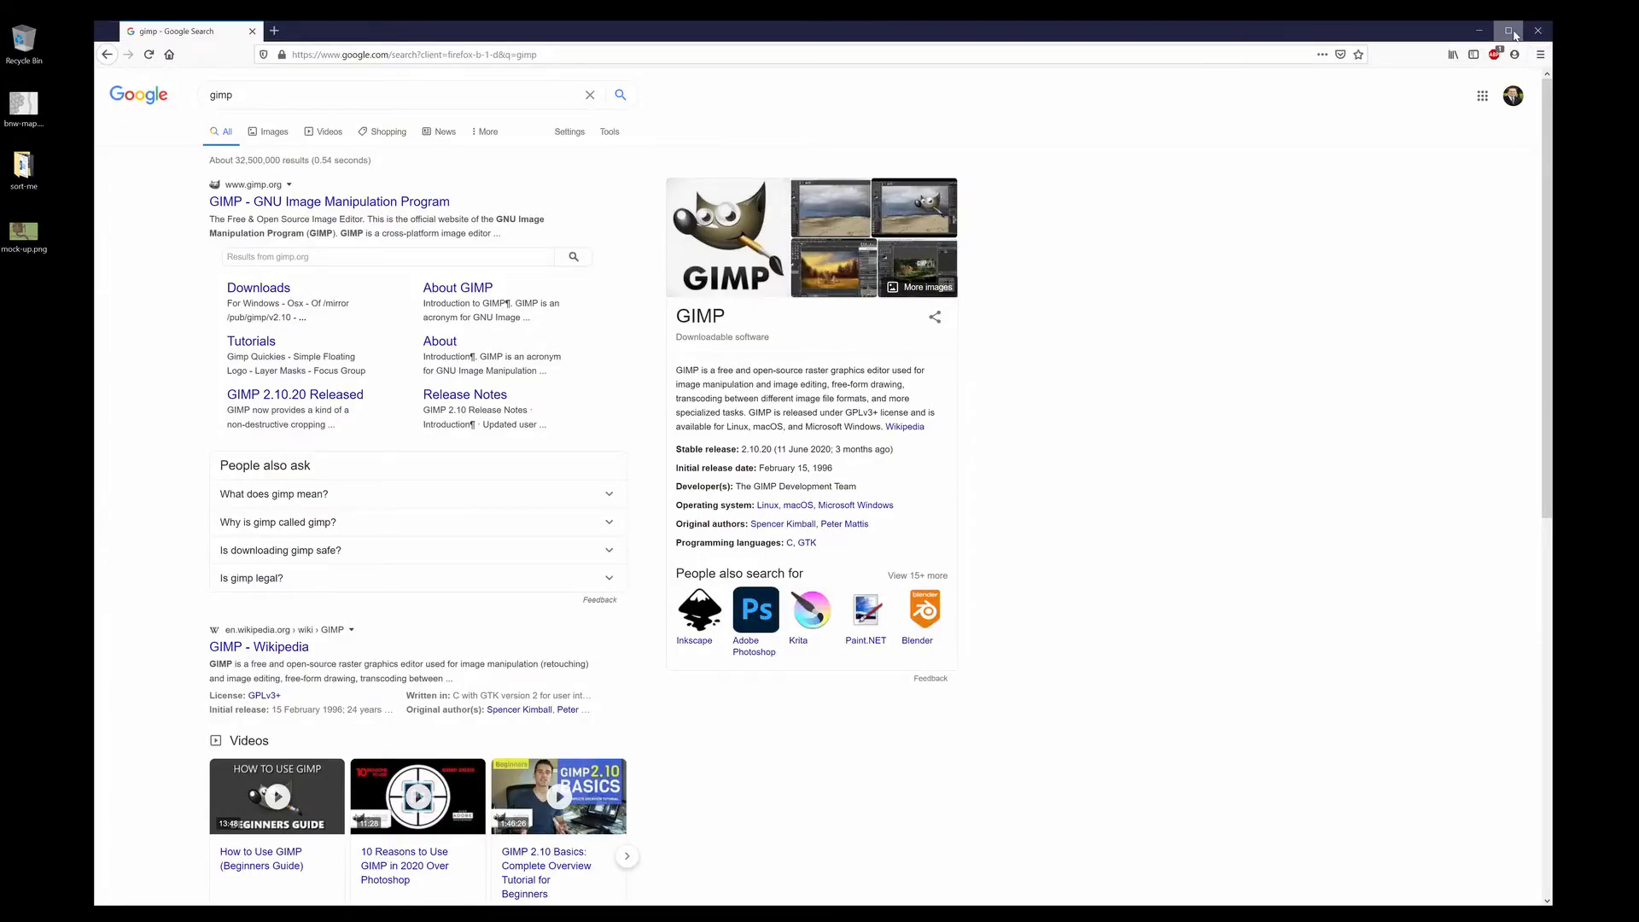
Maximize Firefox, go to gimp.org, and download the GIMP 2.10.20 installer directly.
click(1508, 30)
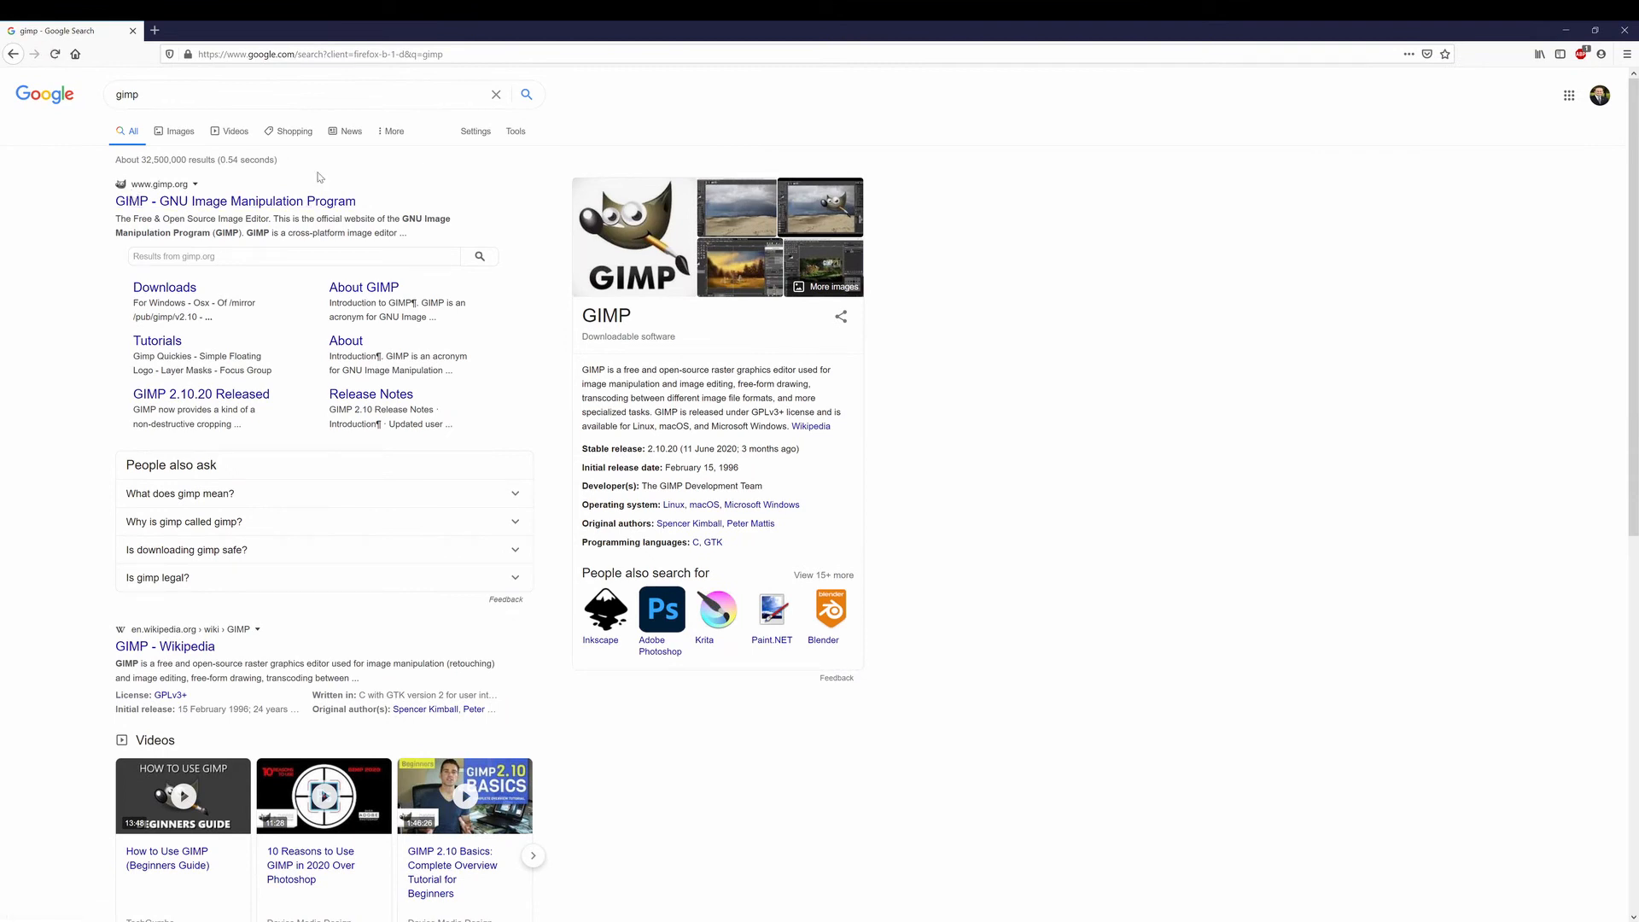
click(205, 205)
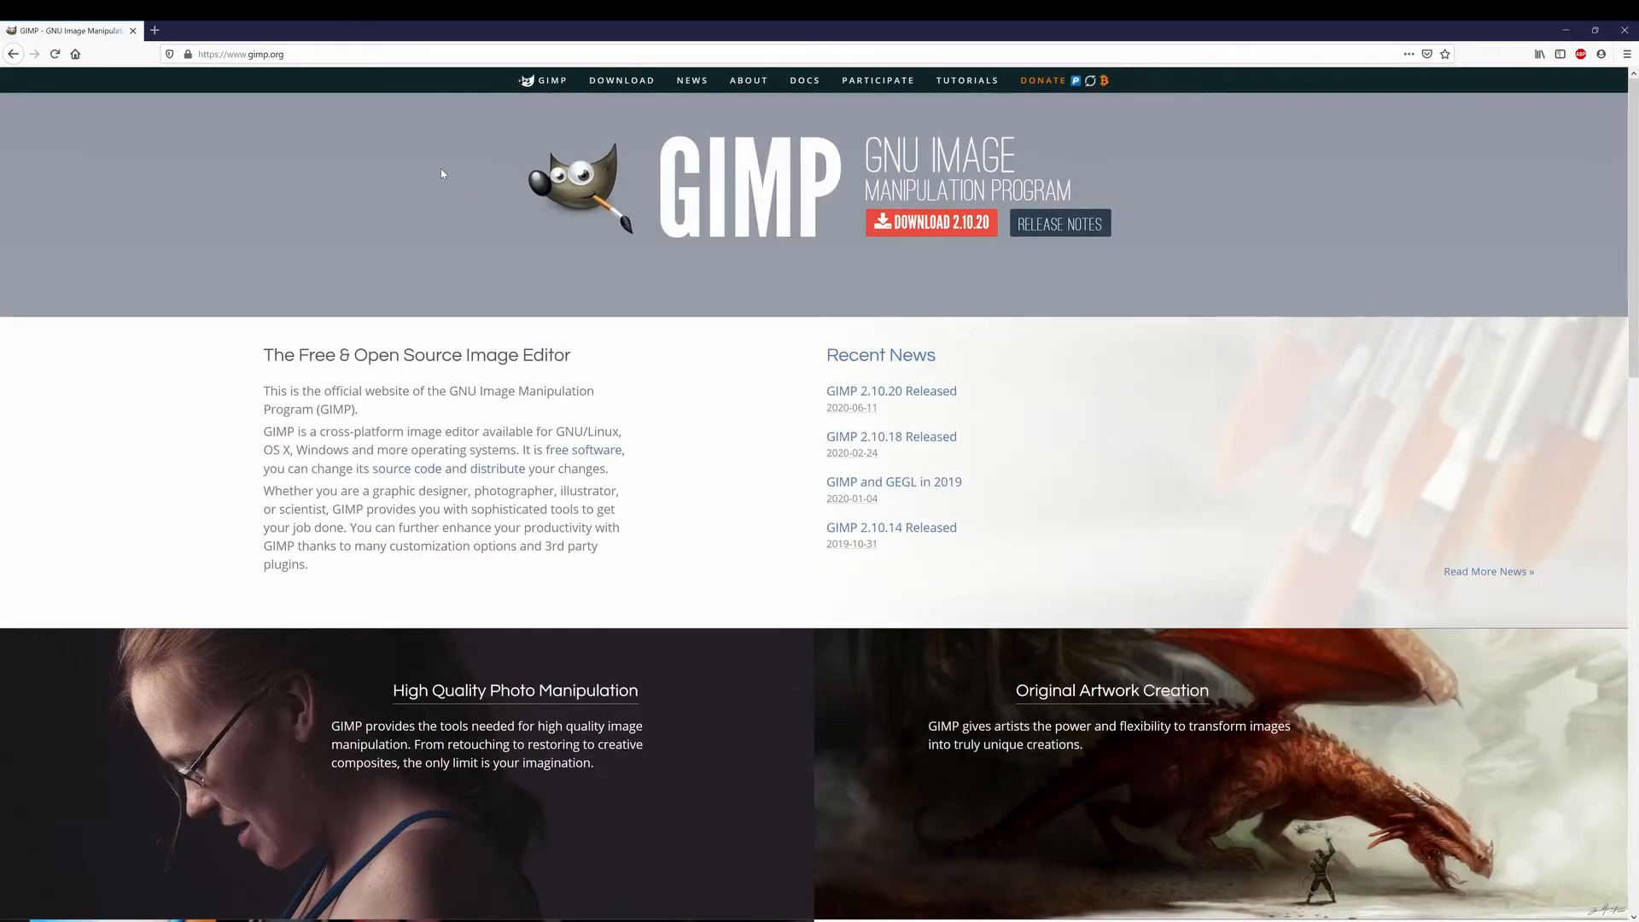
click(924, 228)
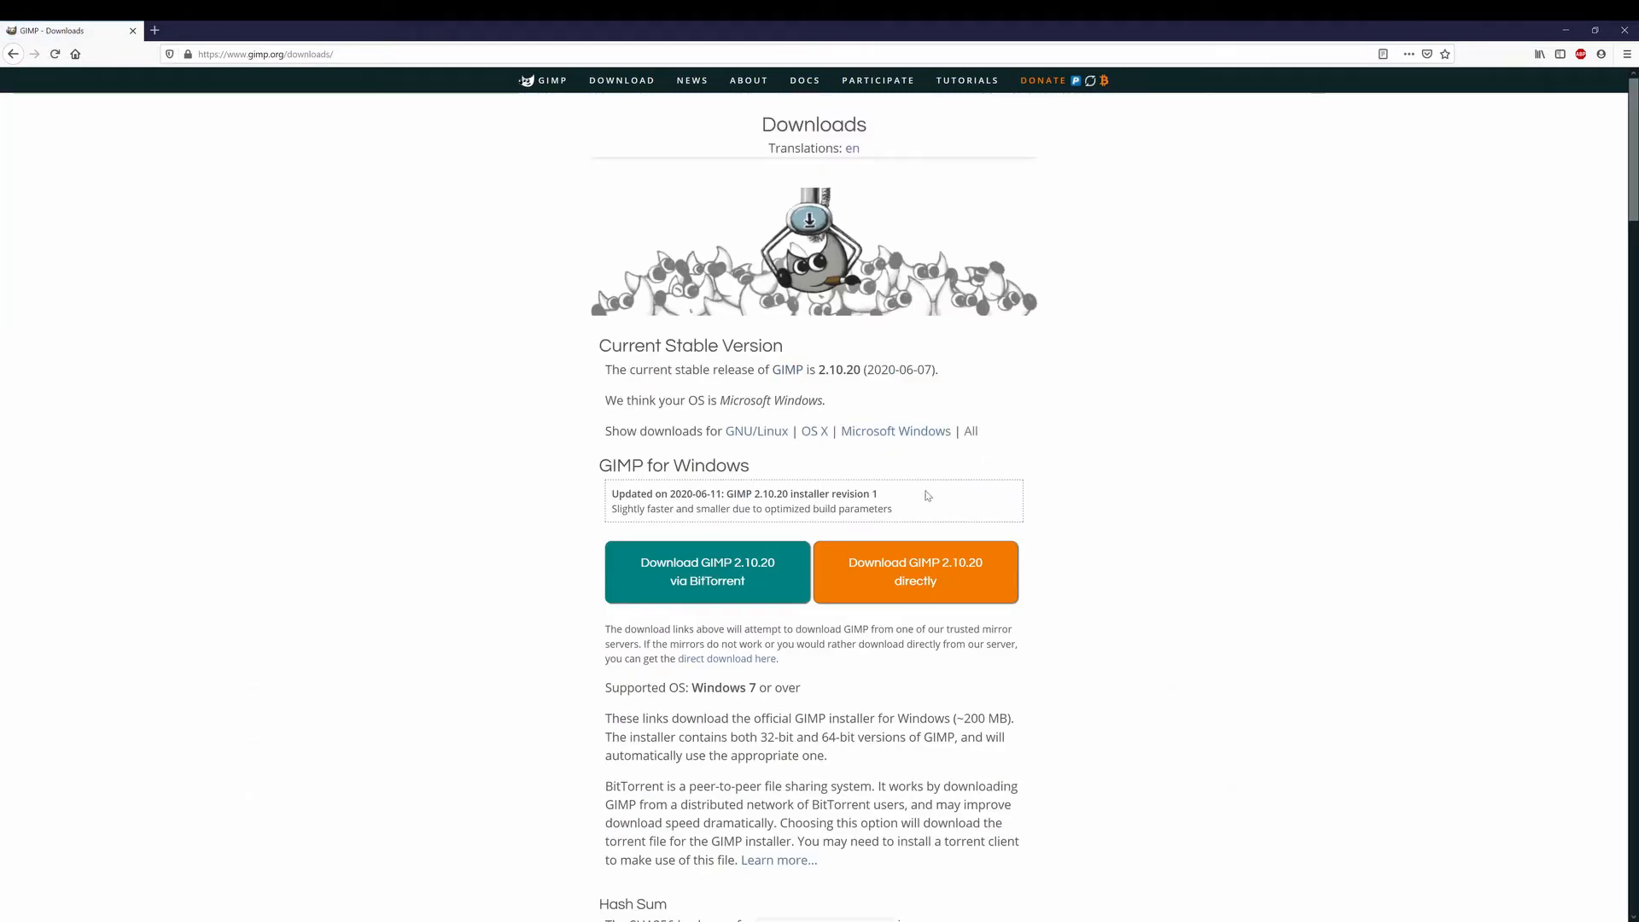
click(909, 573)
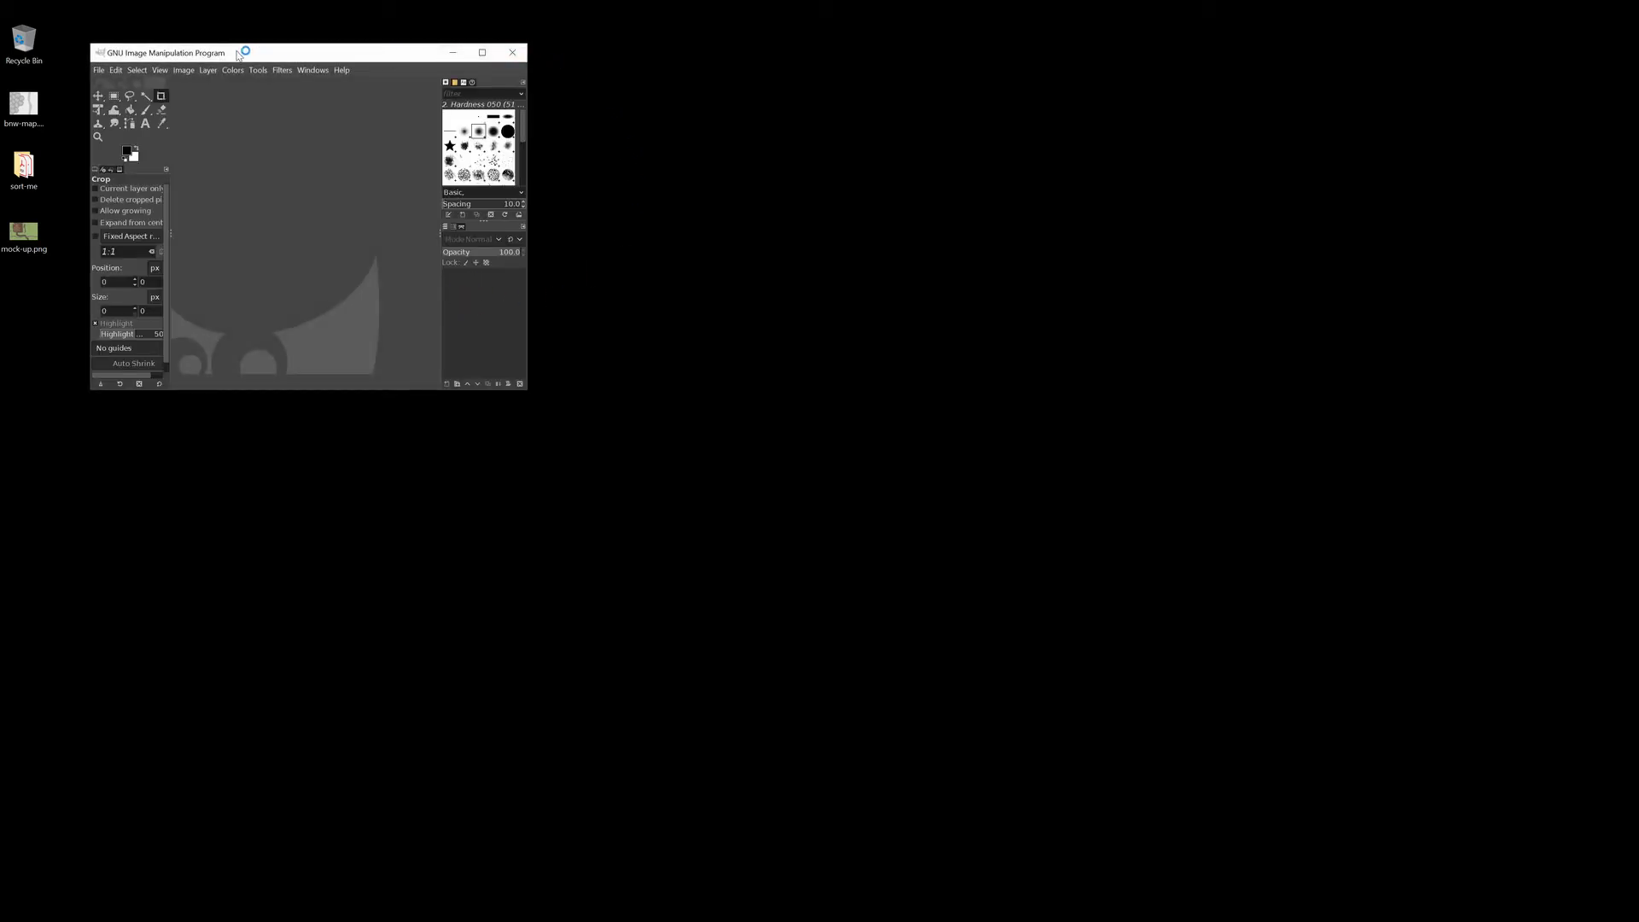
Open bnw-map.png in GIMP and maximize the GIMP window.
drag(23, 105, 359, 228)
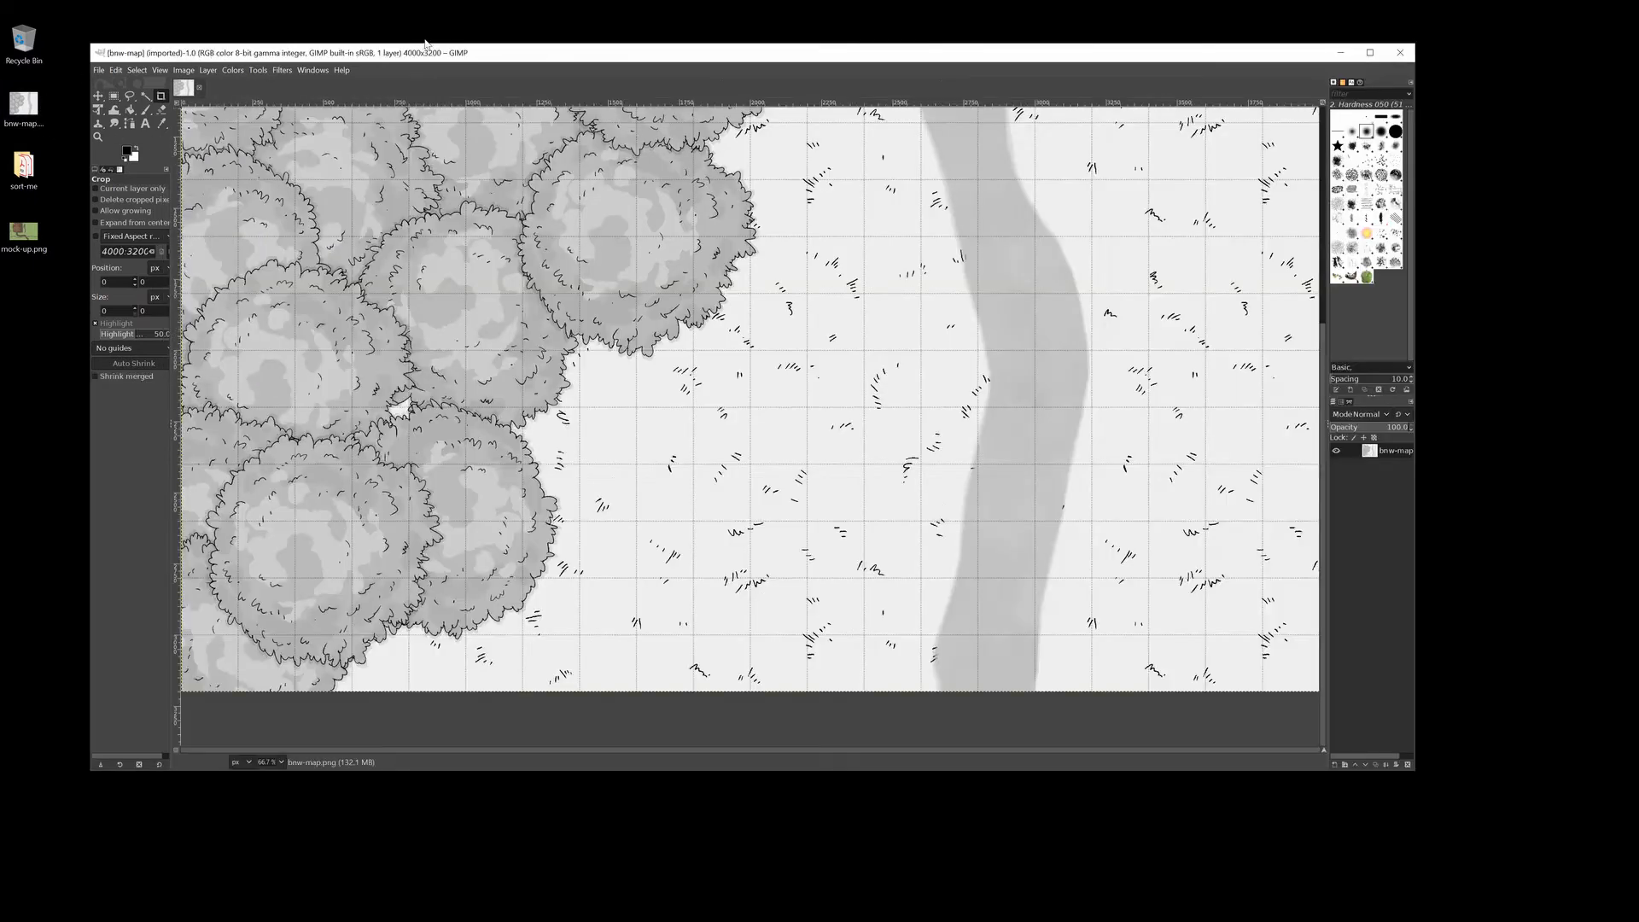
click(1372, 55)
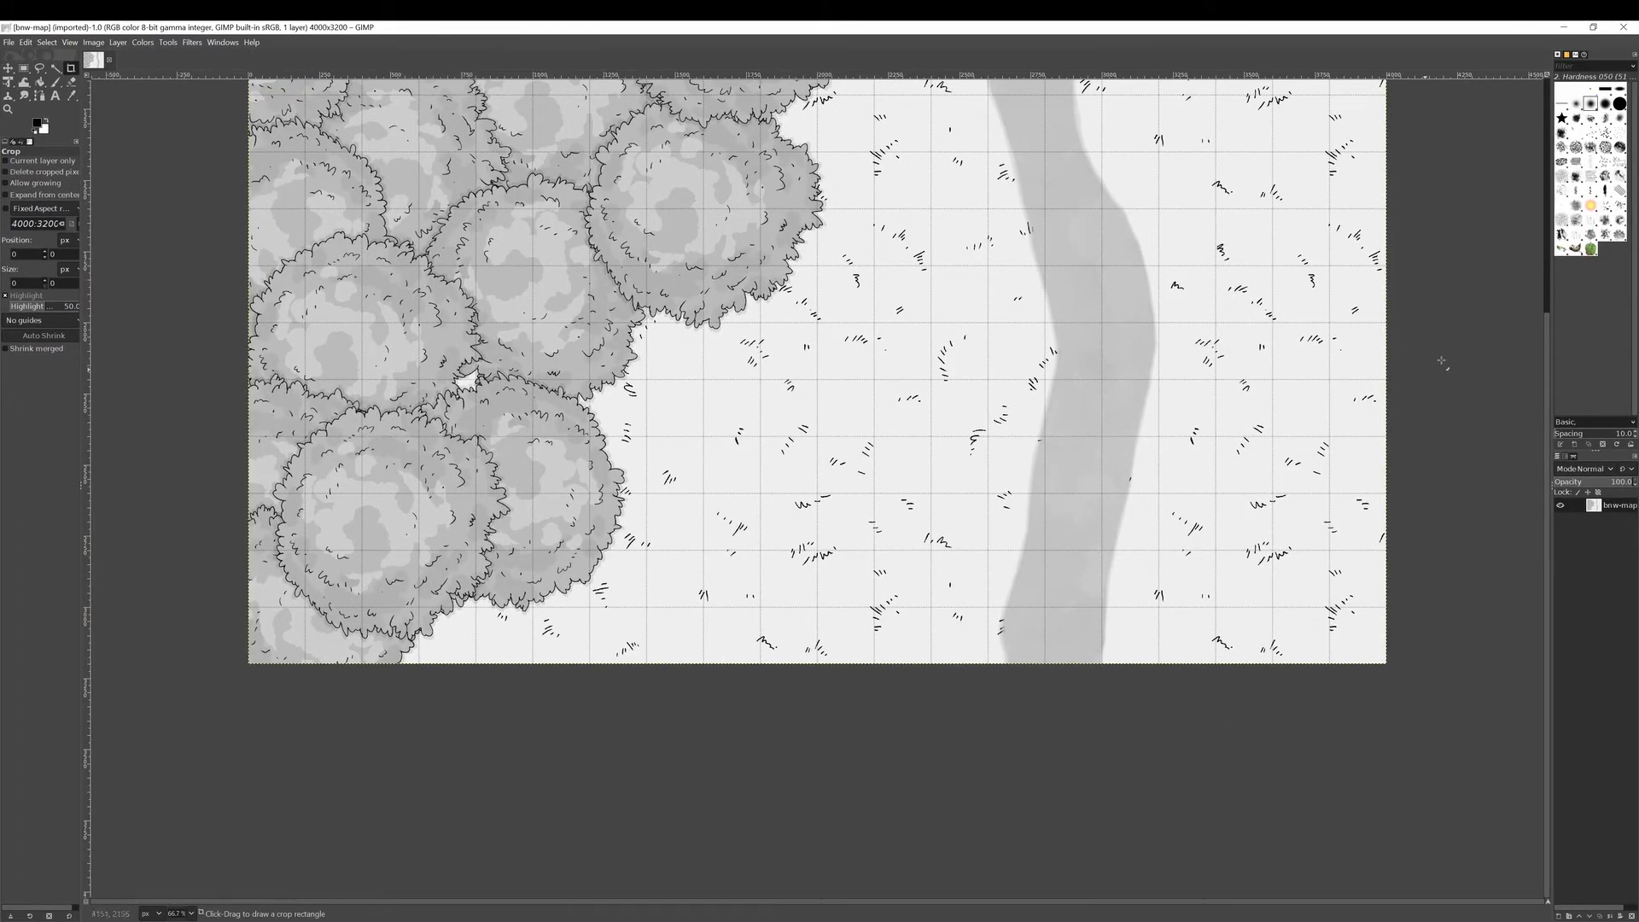
scroll(1538, 304, up, 8)
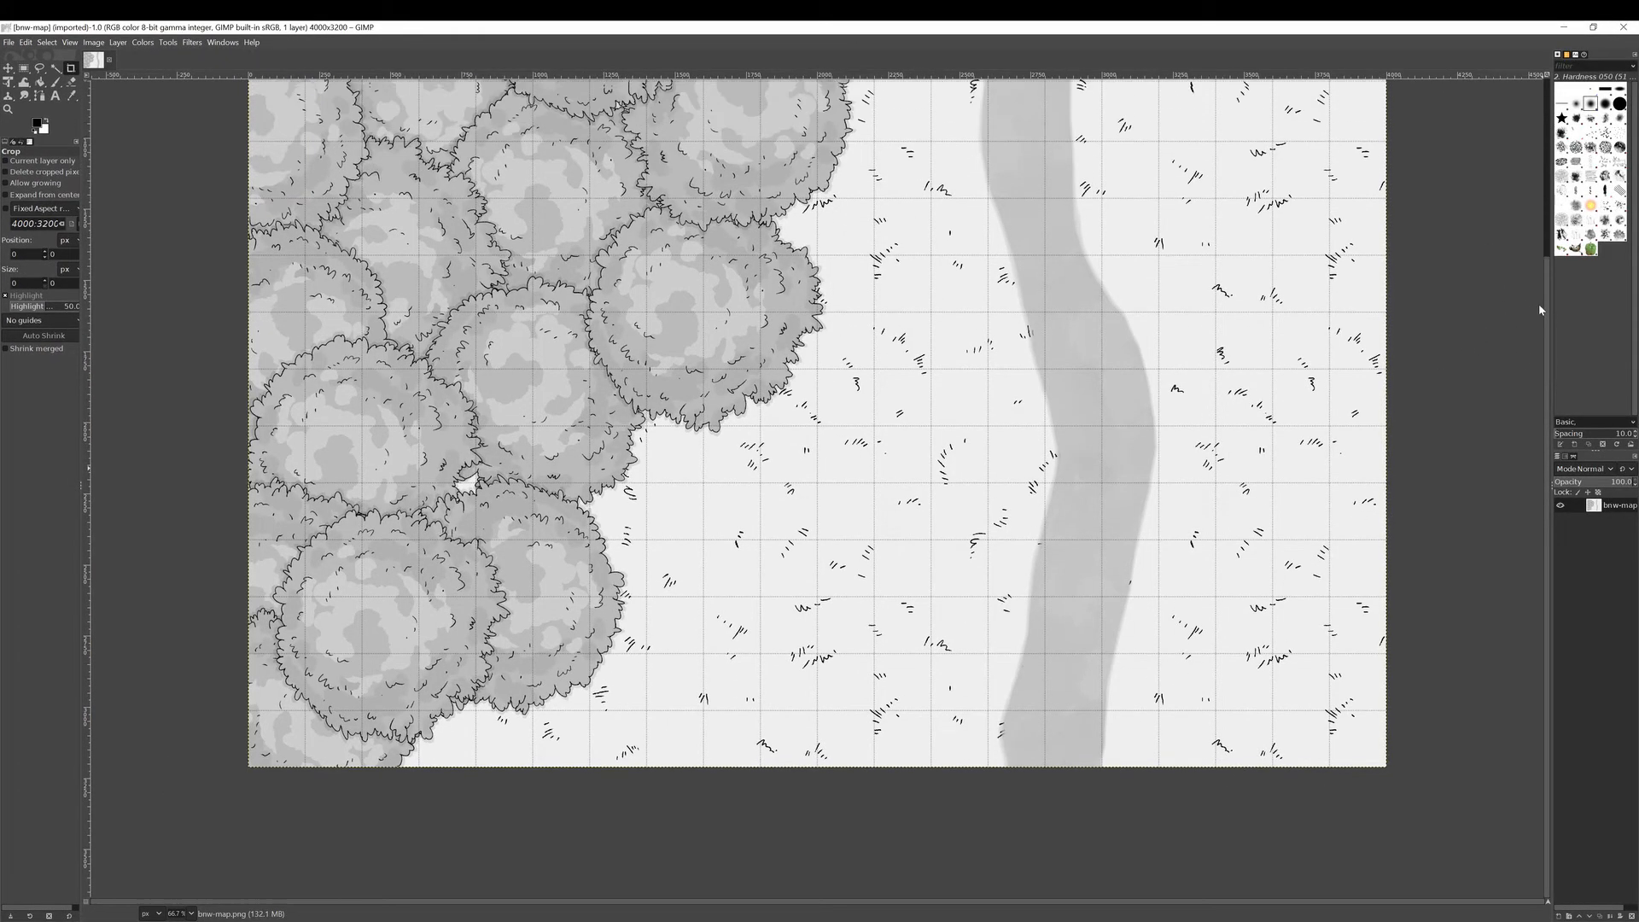
scroll(1519, 179, down, 1)
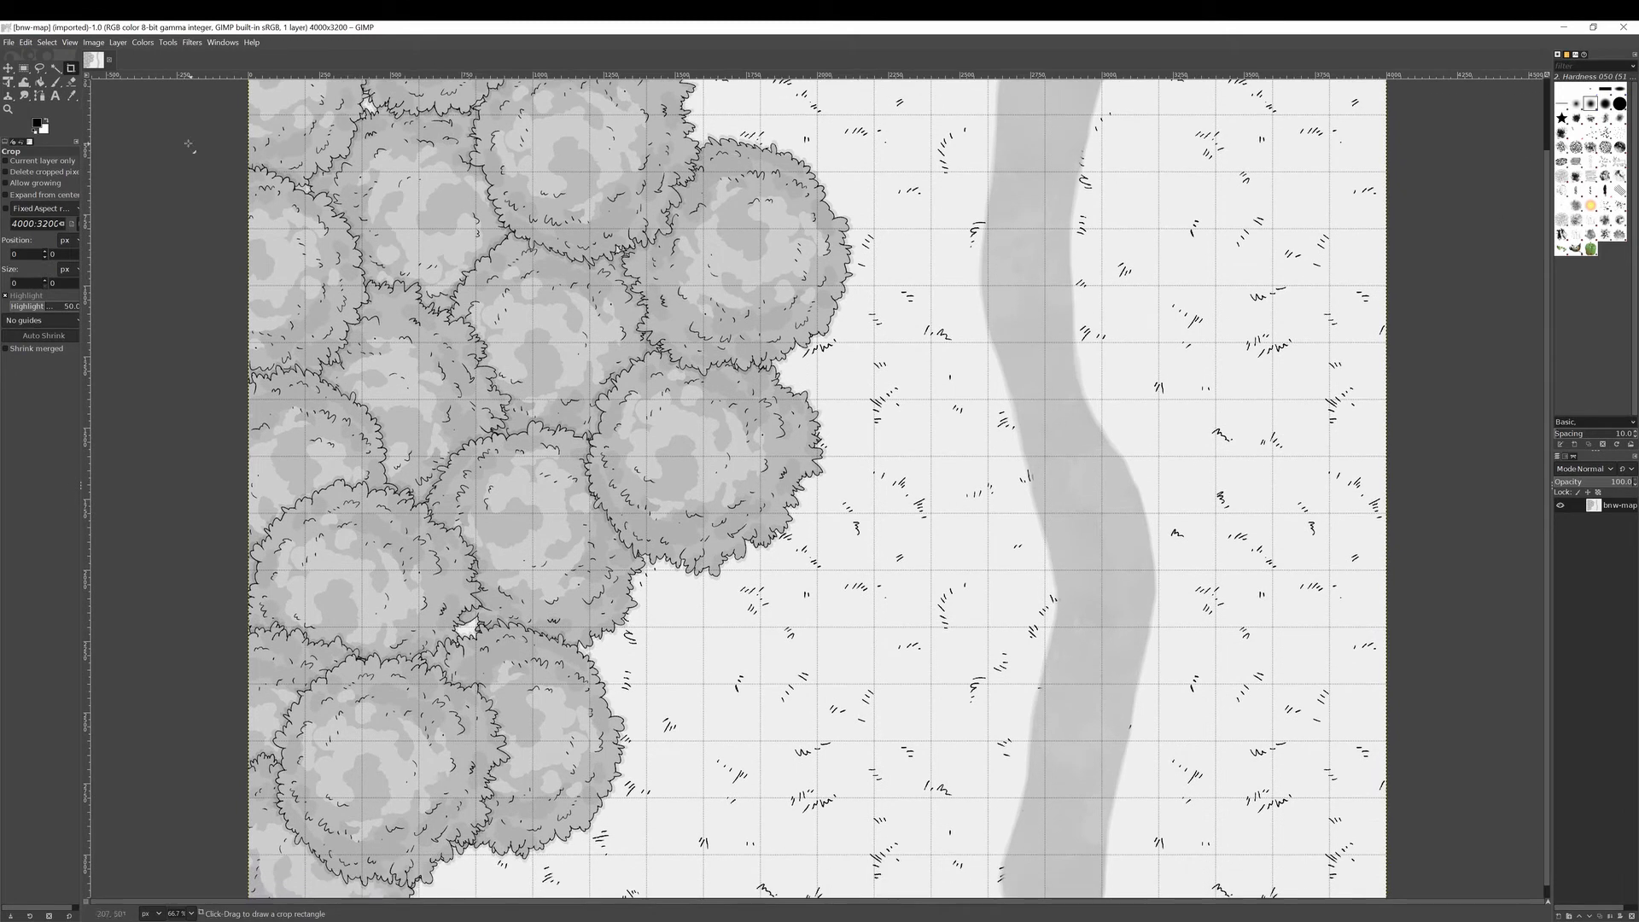
Add the Navigation panel, zoom out to fit the map, and pick Rectangle Select.
click(211, 44)
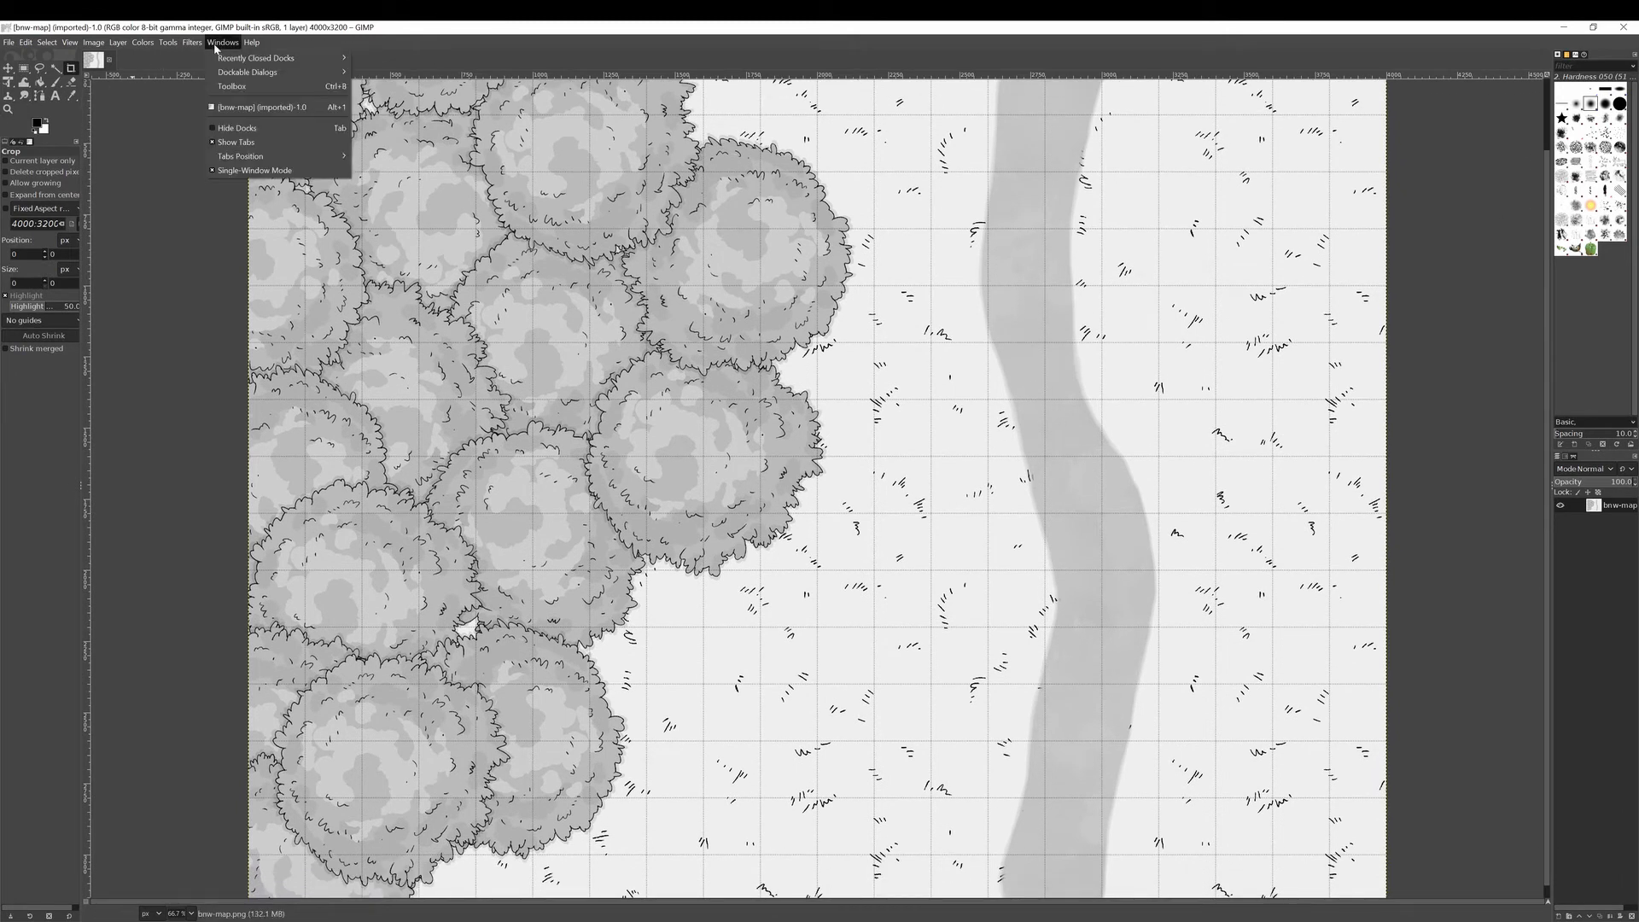
mouse_move(238, 75)
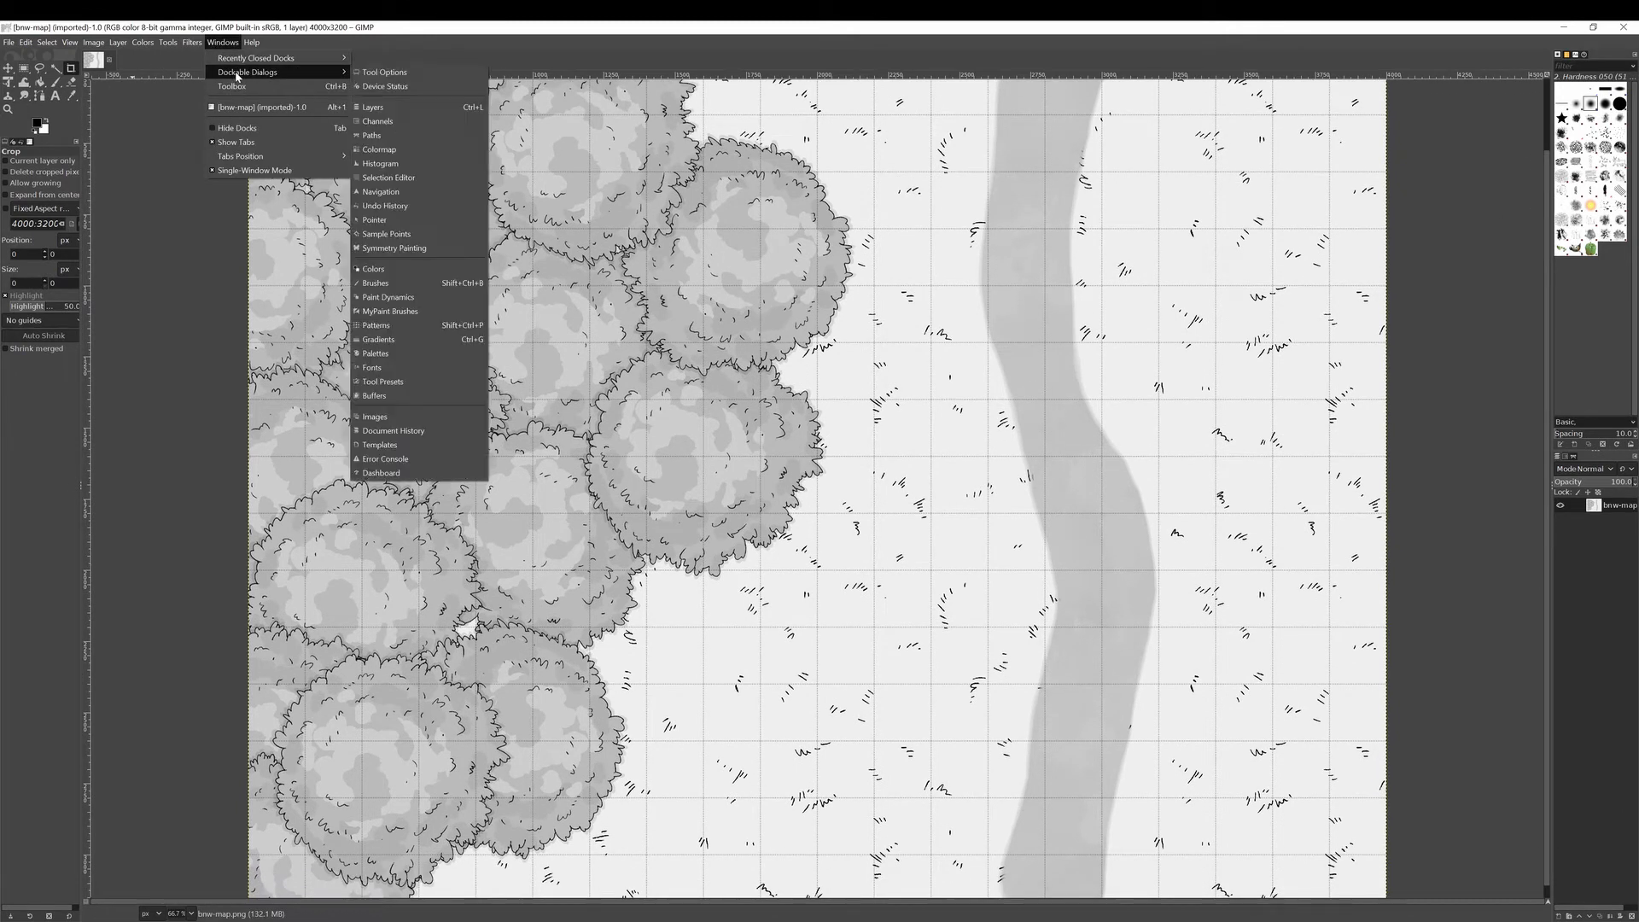
click(407, 191)
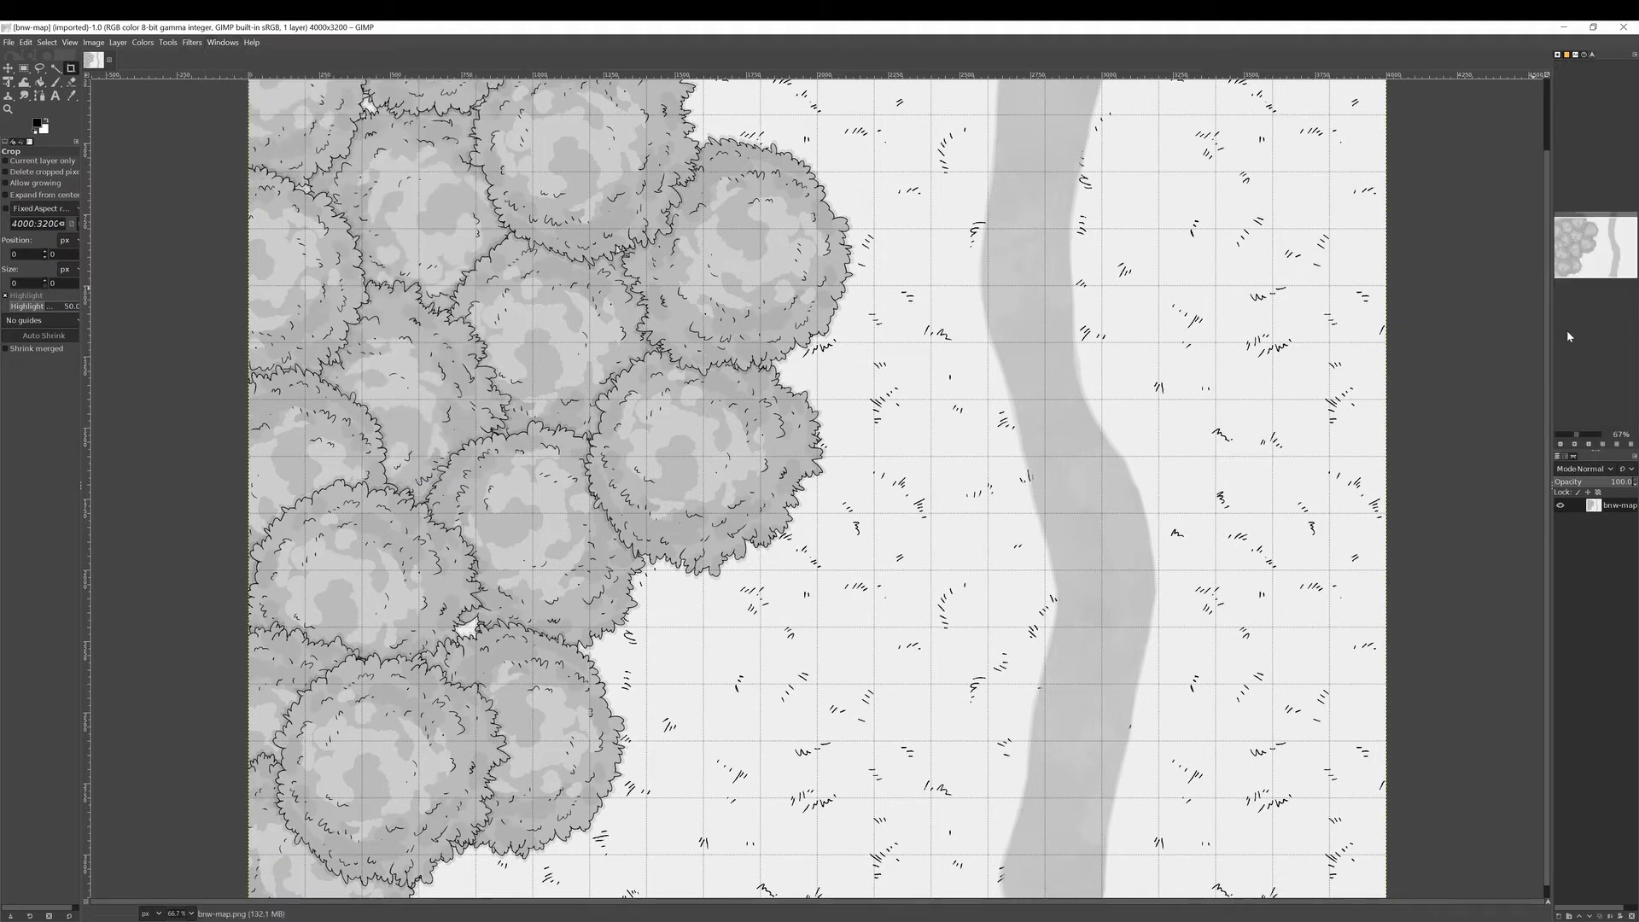
click(1562, 445)
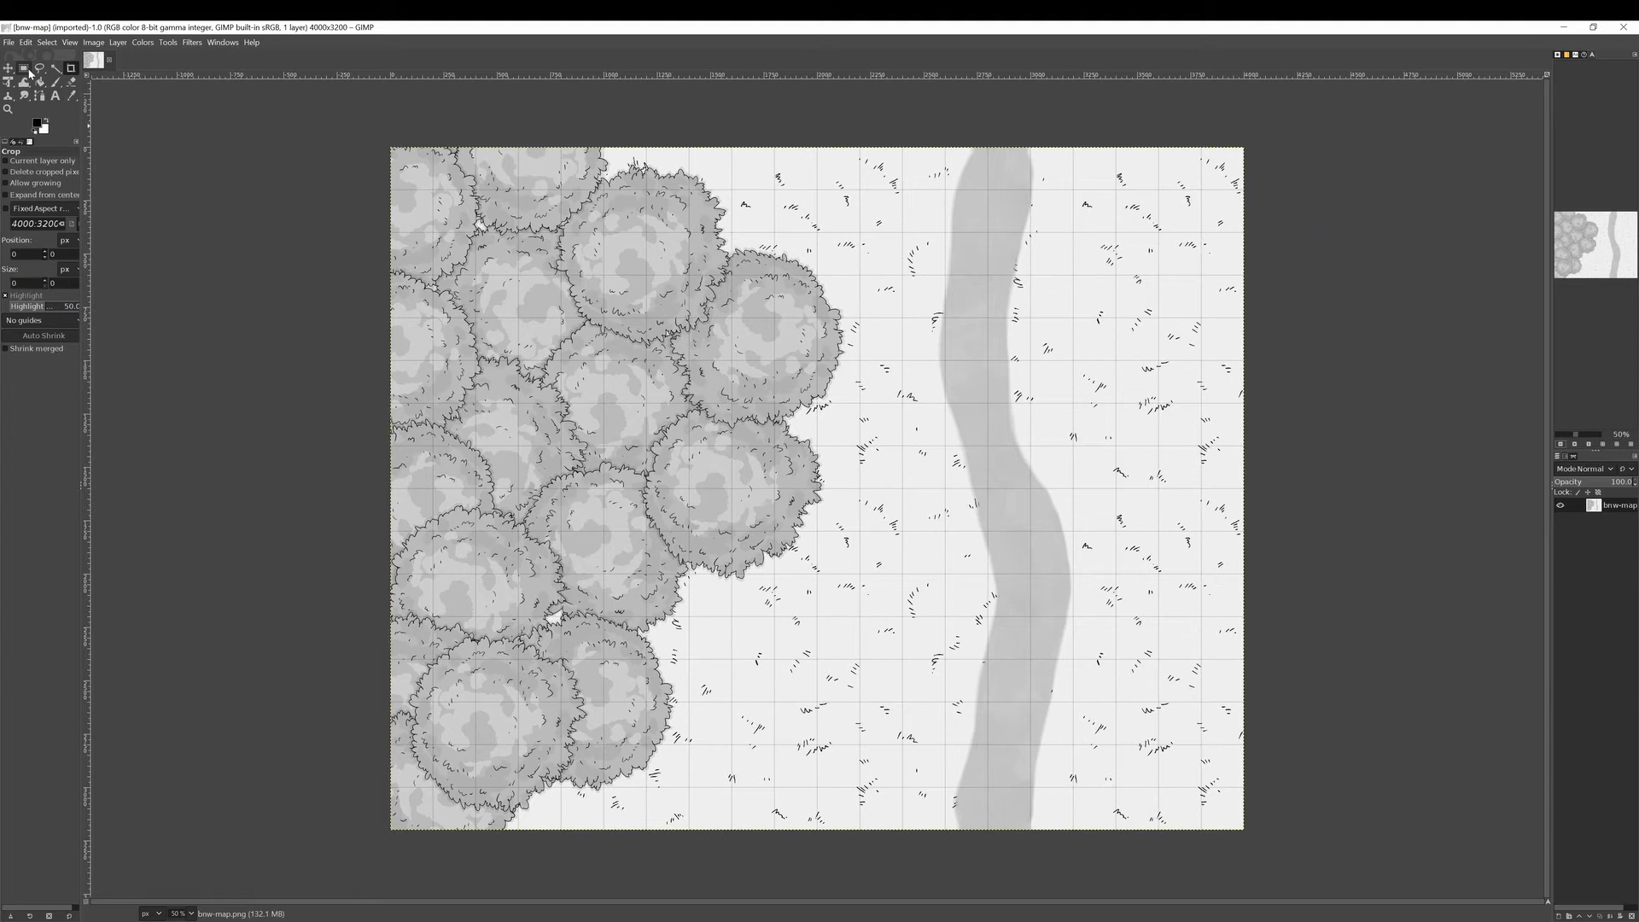
click(24, 69)
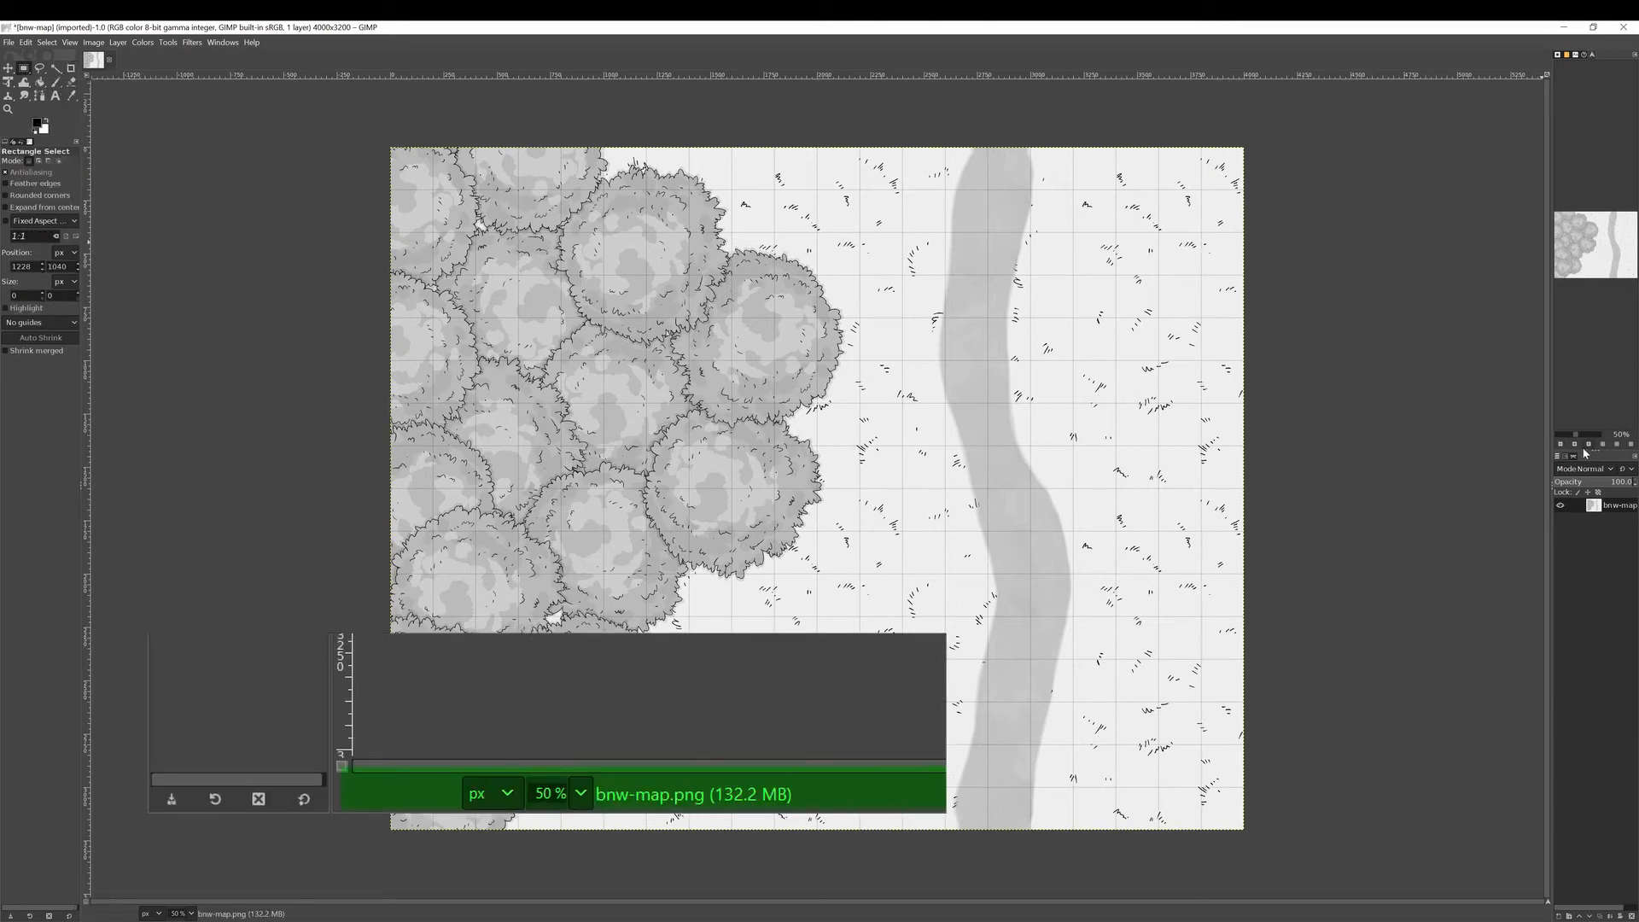
Zoom in on the grid, make a trial one-square selection, then clear it.
click(1574, 445)
click(1575, 445)
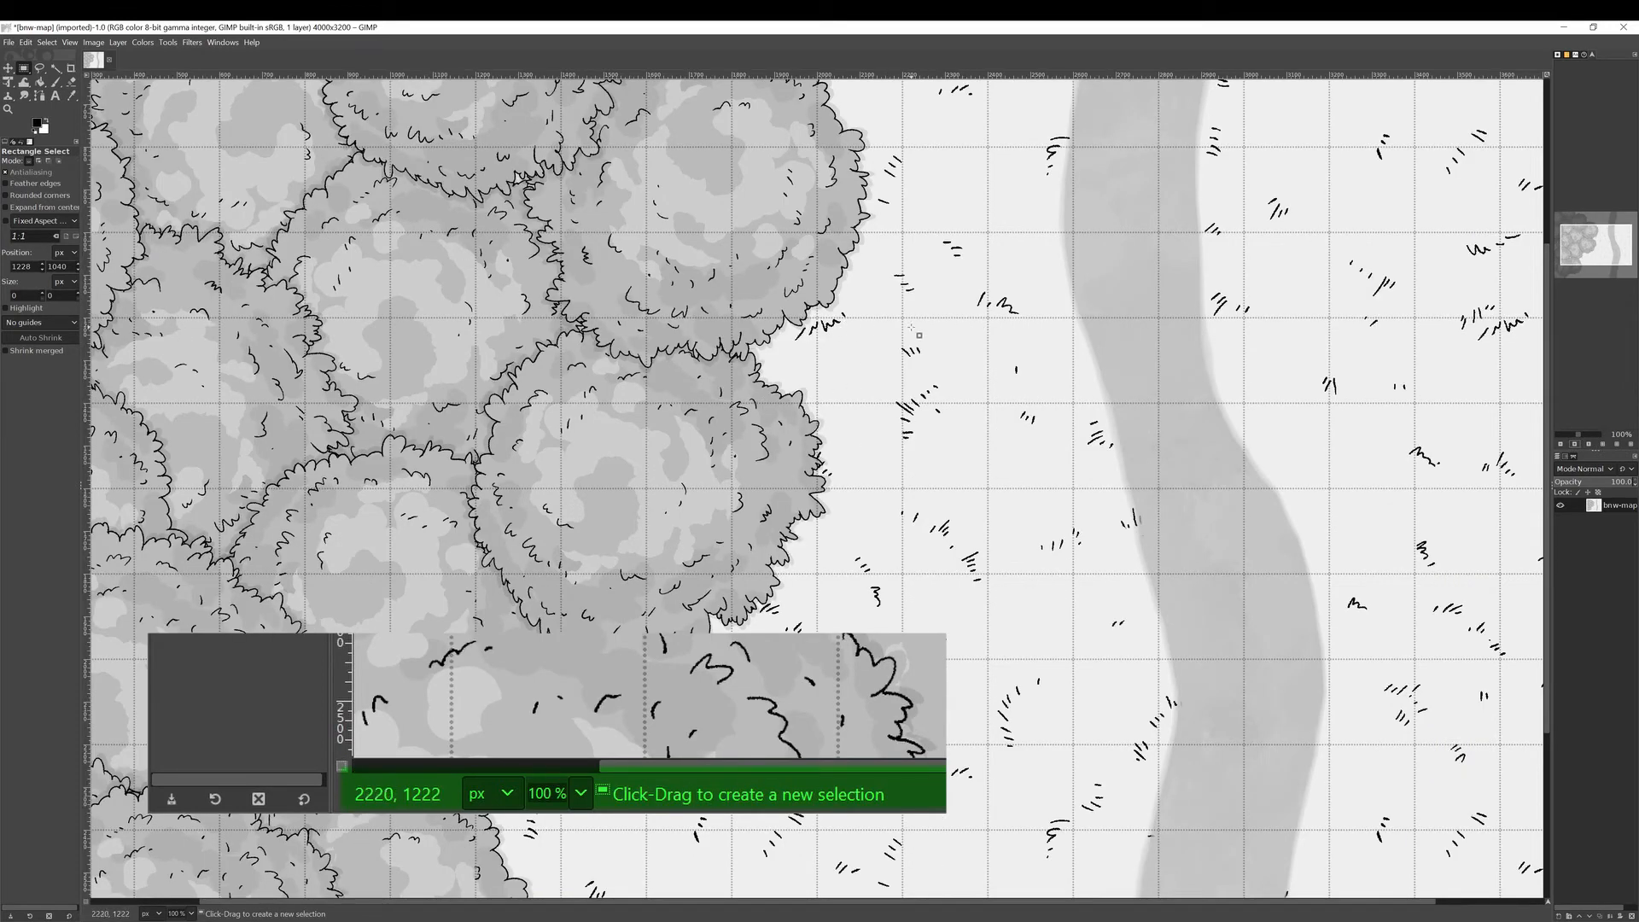
drag(902, 319, 990, 402)
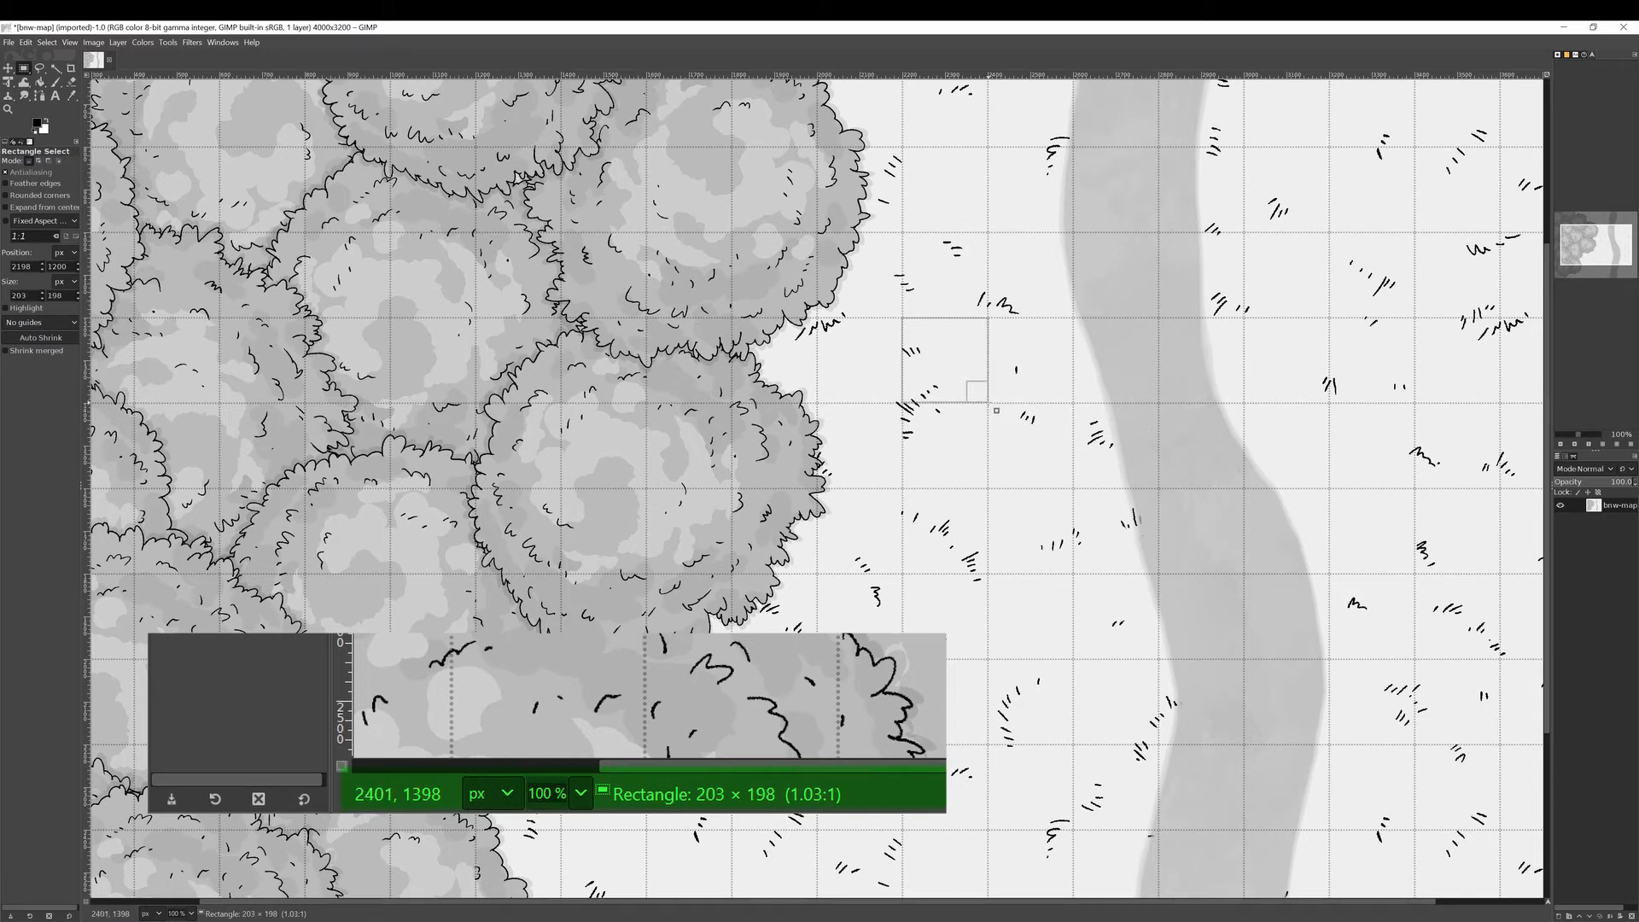
click(1090, 383)
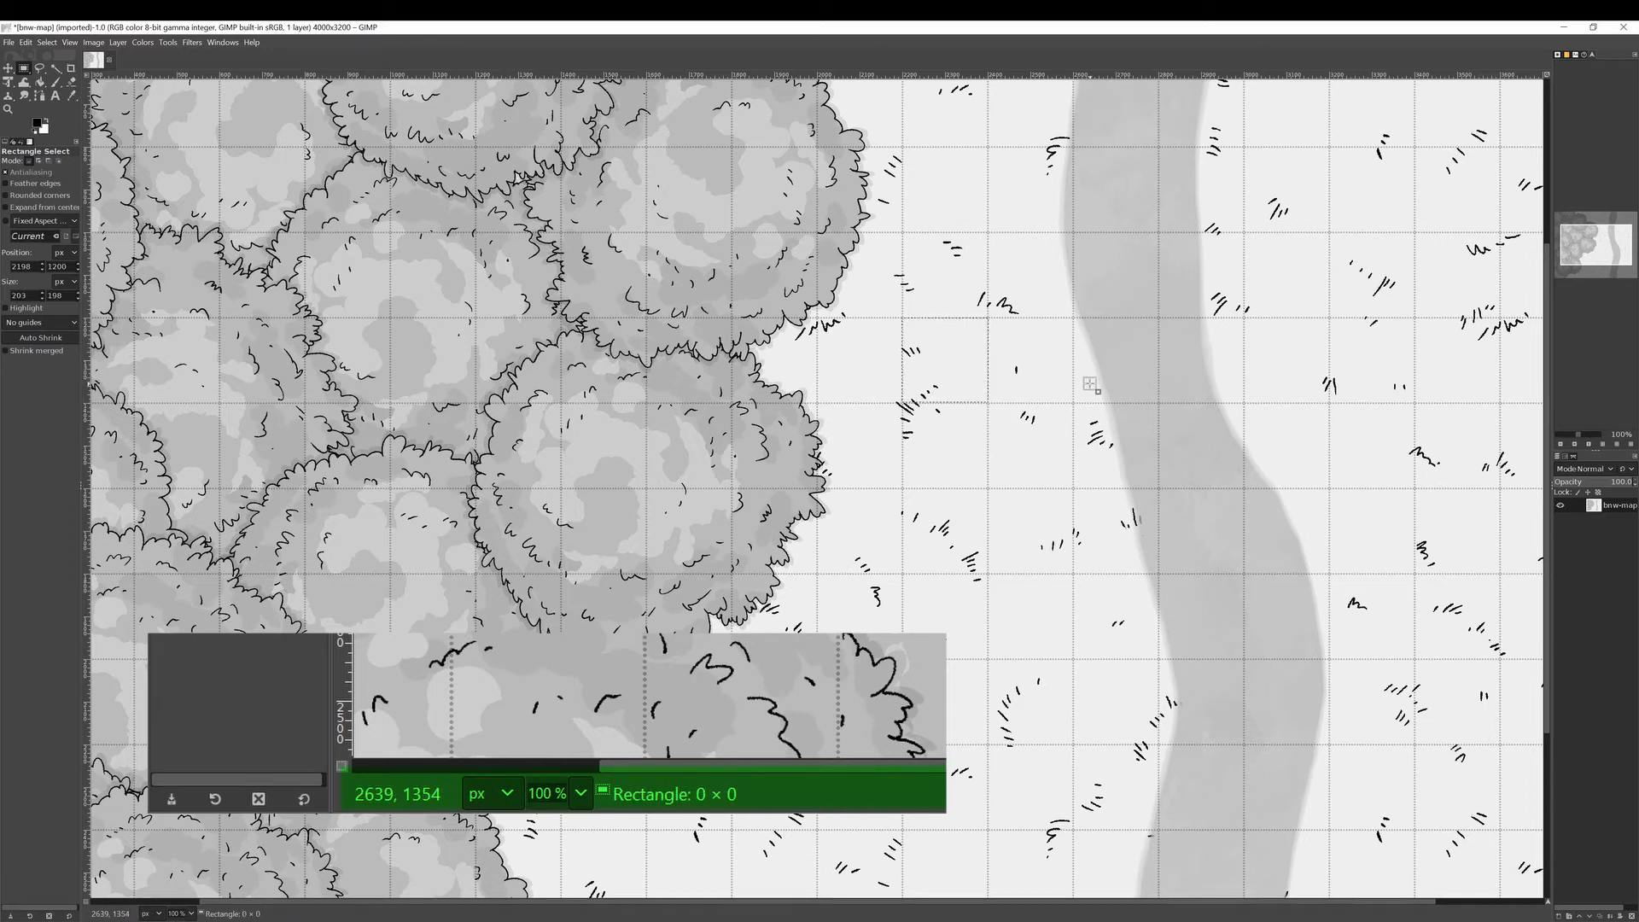
Set the view to 300% zoom and select the 200×200 grid square at 2000, 1400.
click(1604, 445)
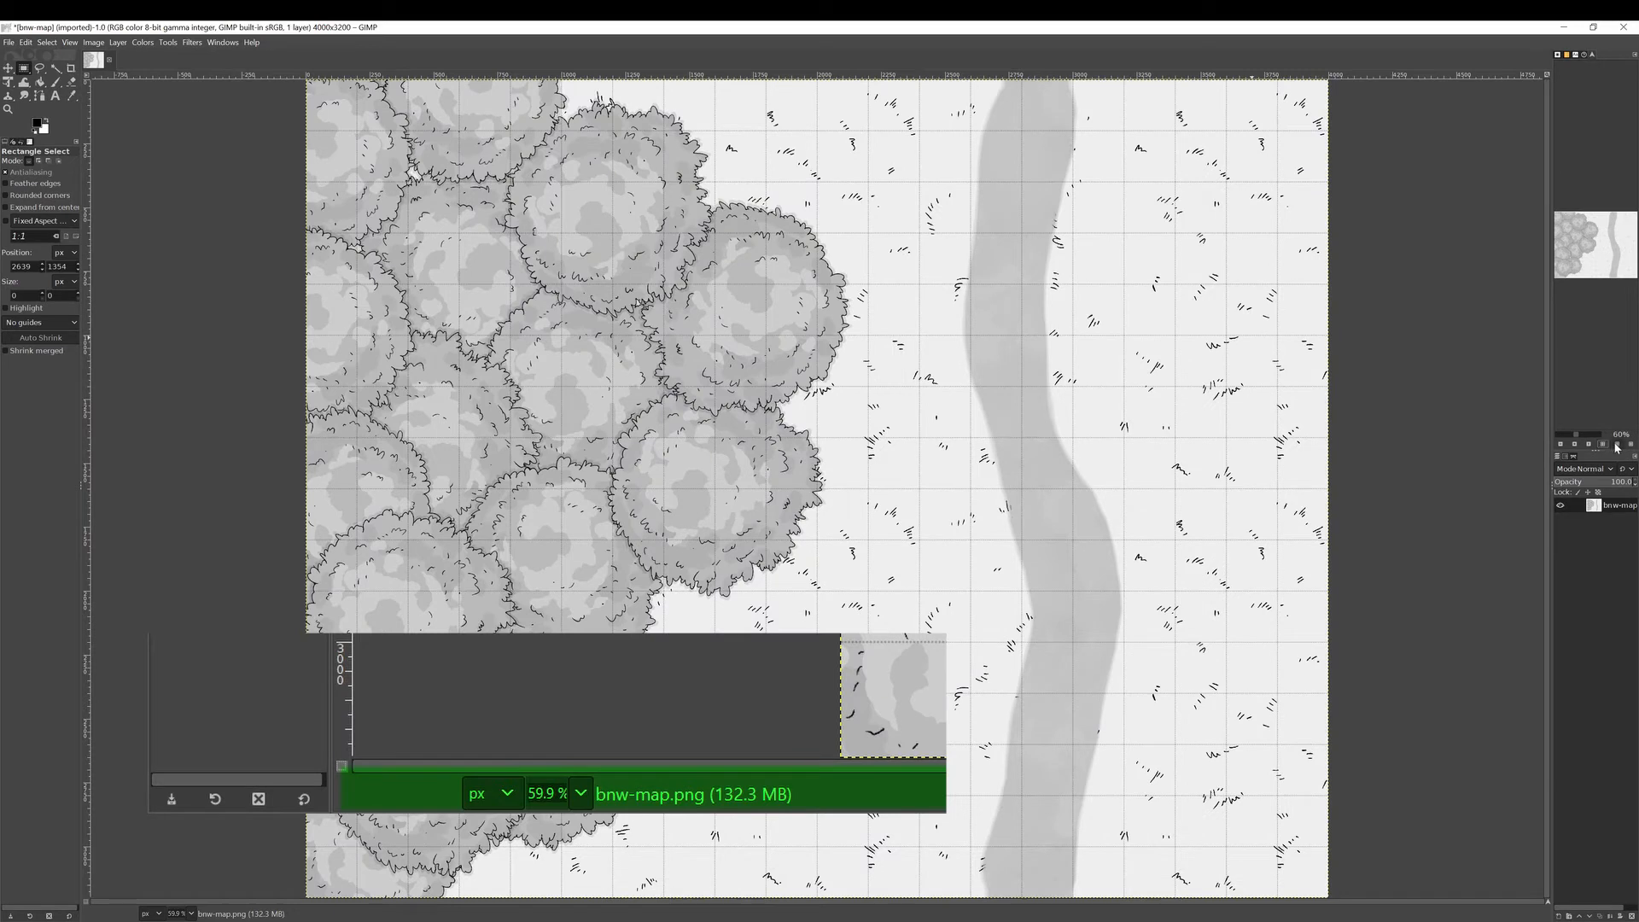
click(1590, 445)
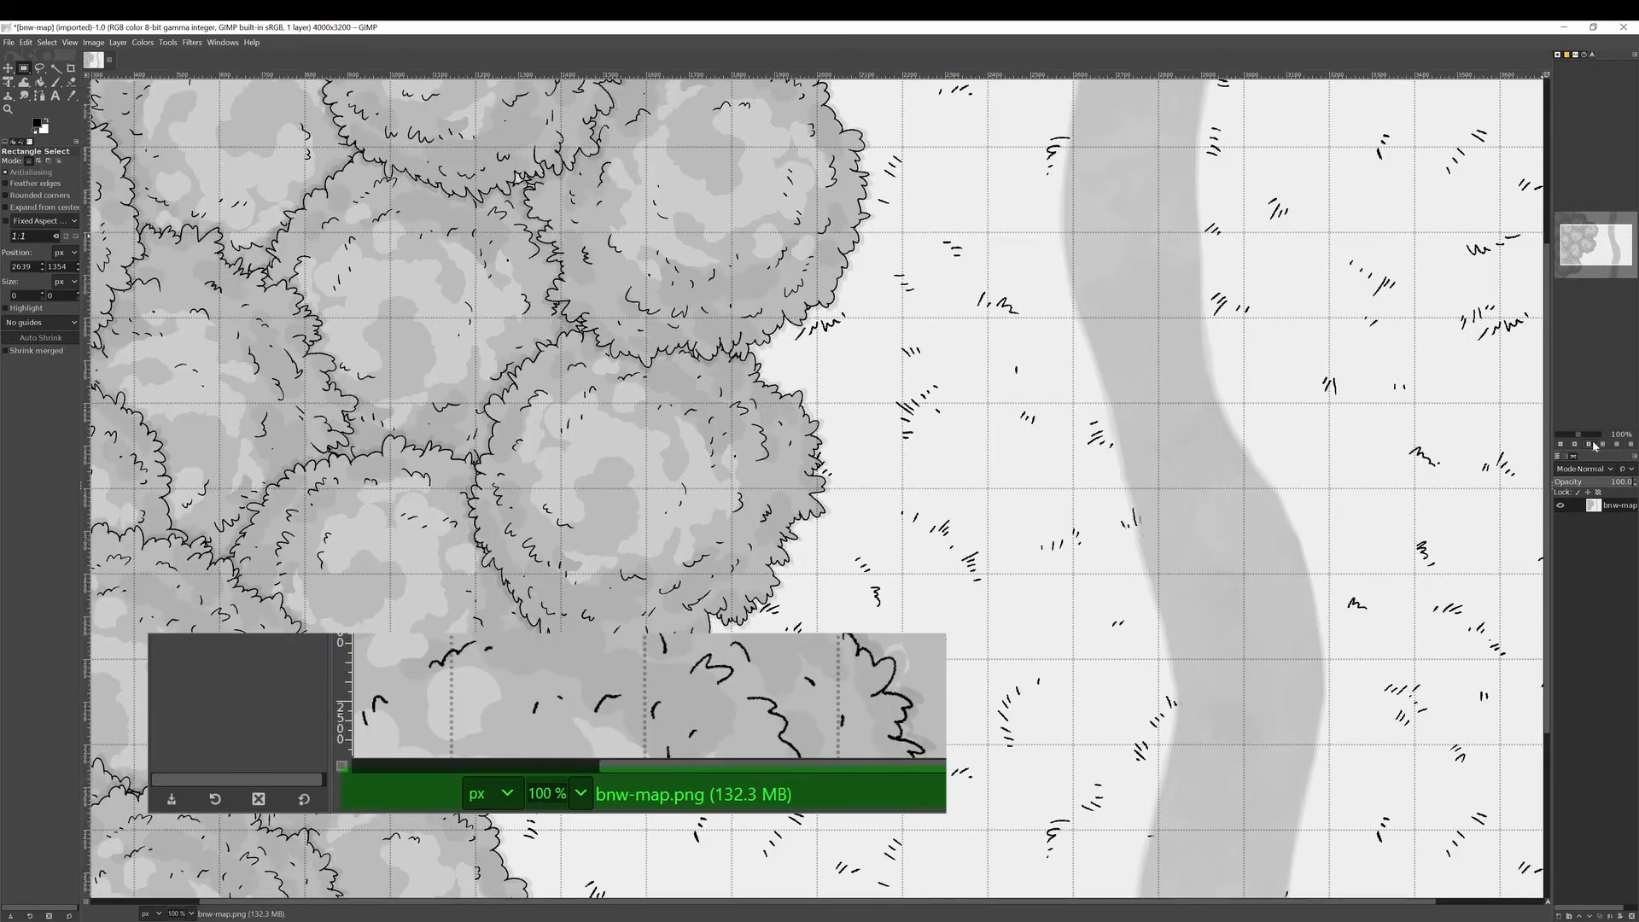
drag(1578, 435, 1583, 438)
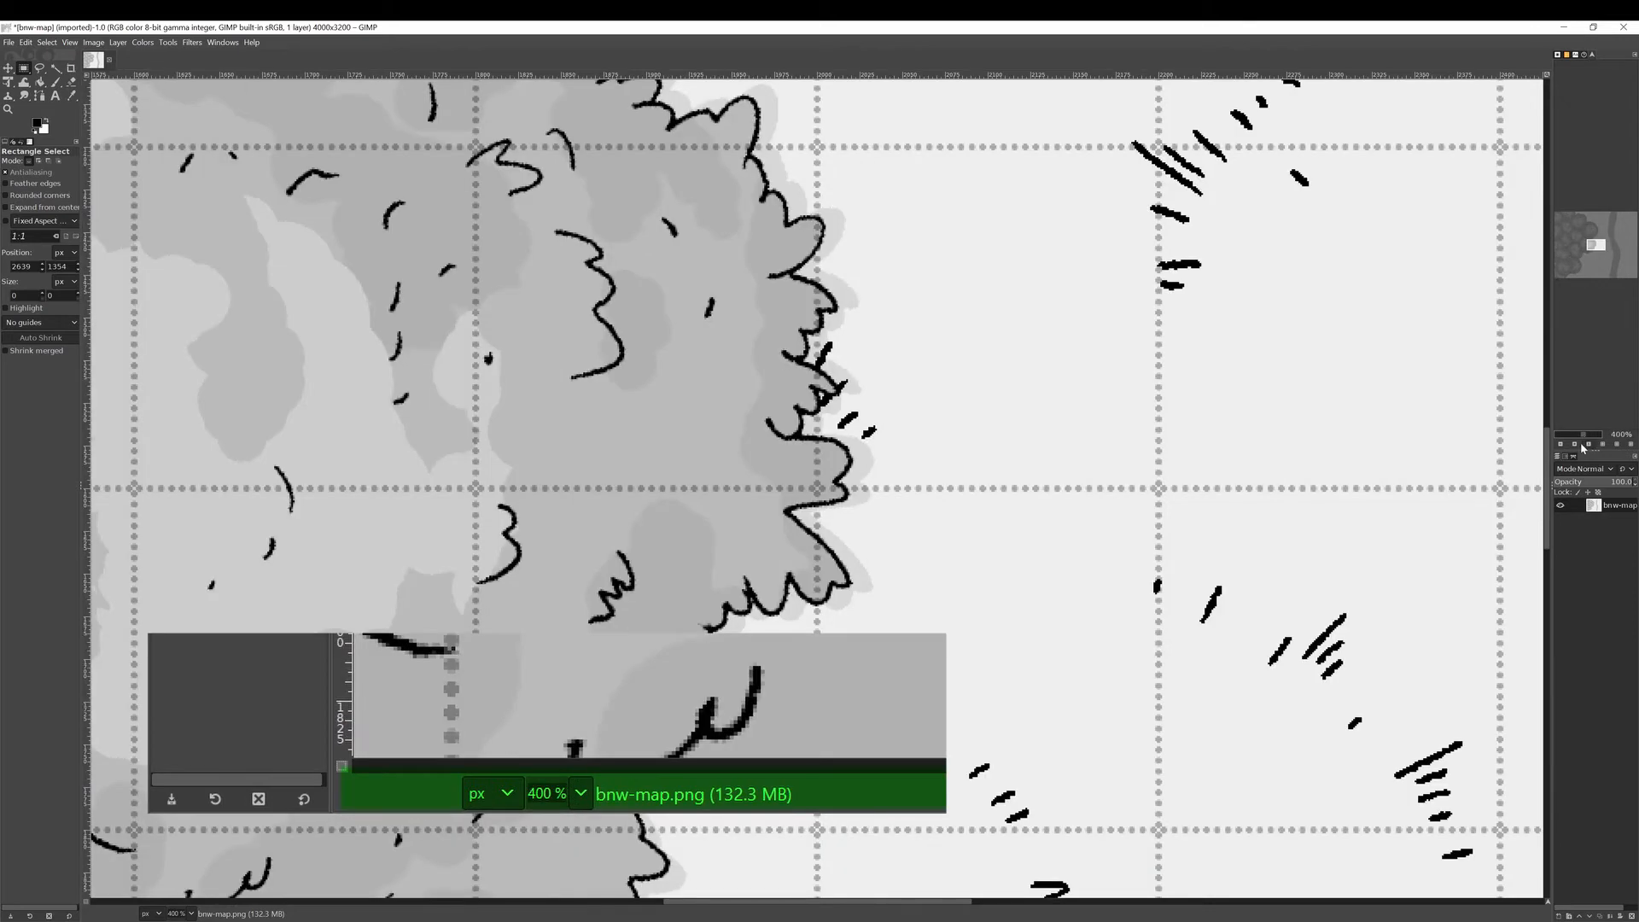
click(1573, 445)
click(1560, 445)
click(1560, 445)
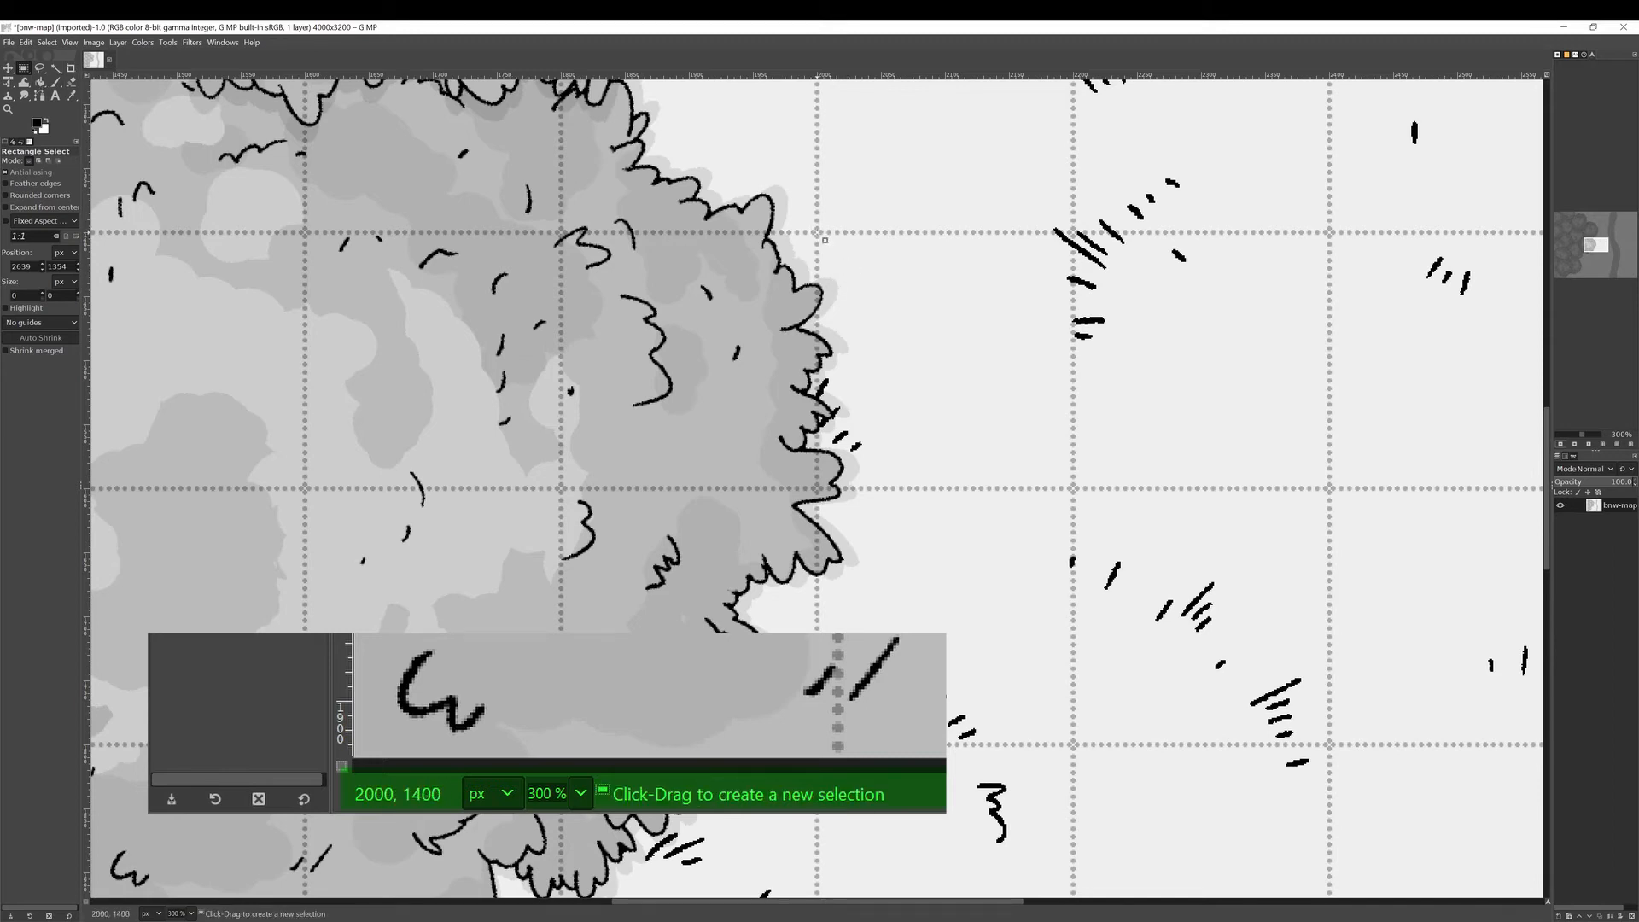
drag(817, 233, 1074, 489)
Open the Canvas Size dialog and close it without changes.
click(94, 42)
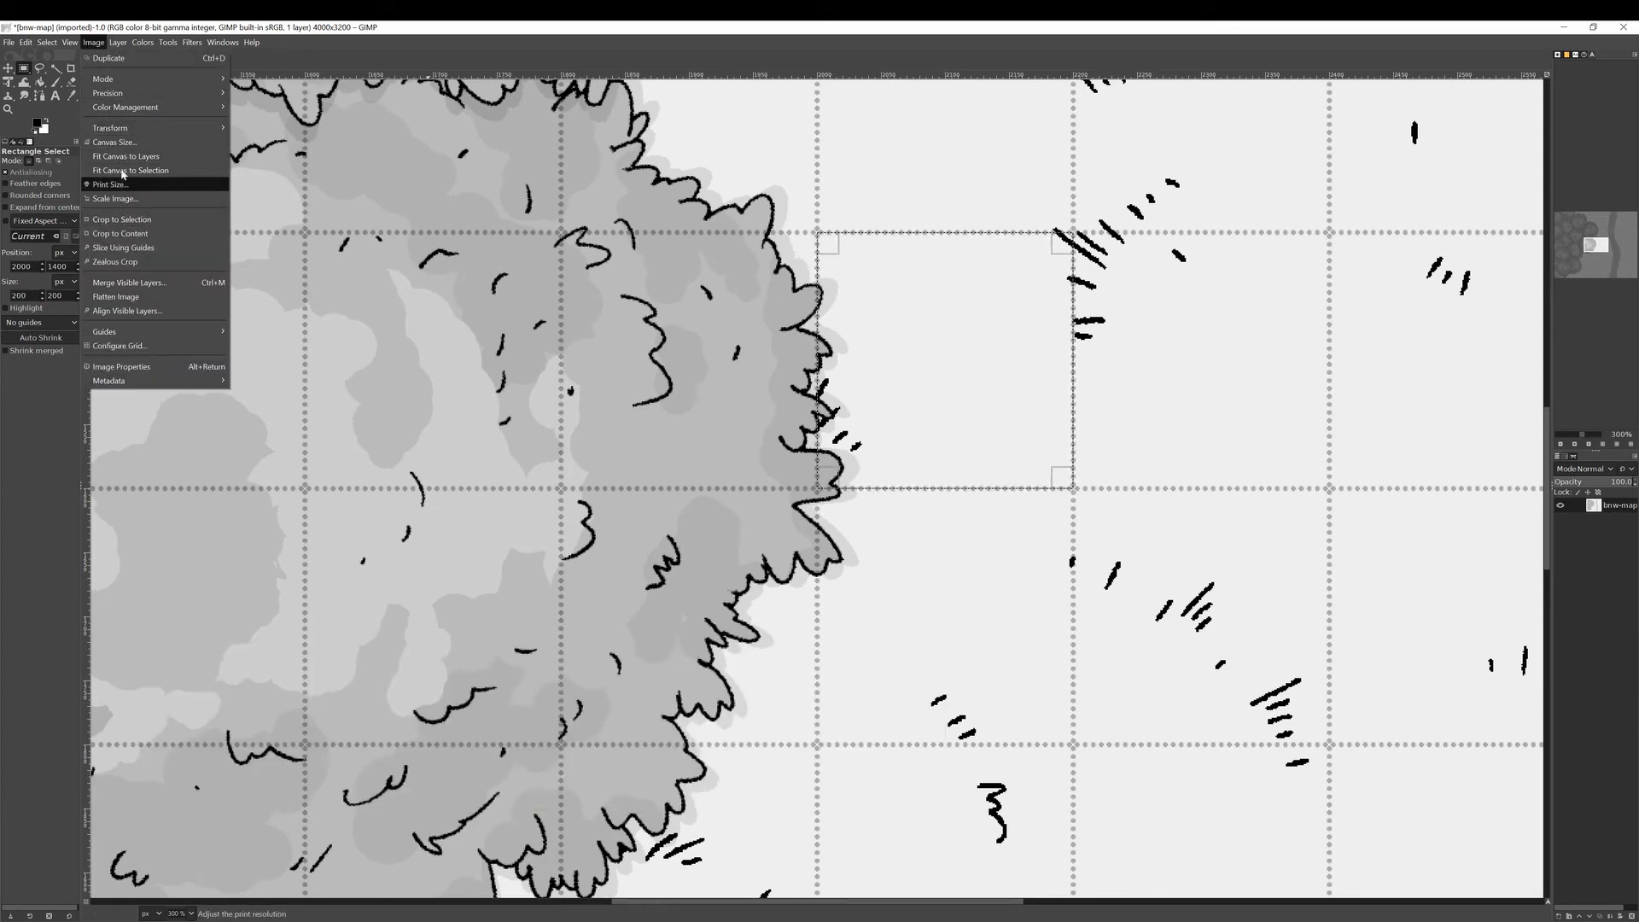
click(114, 142)
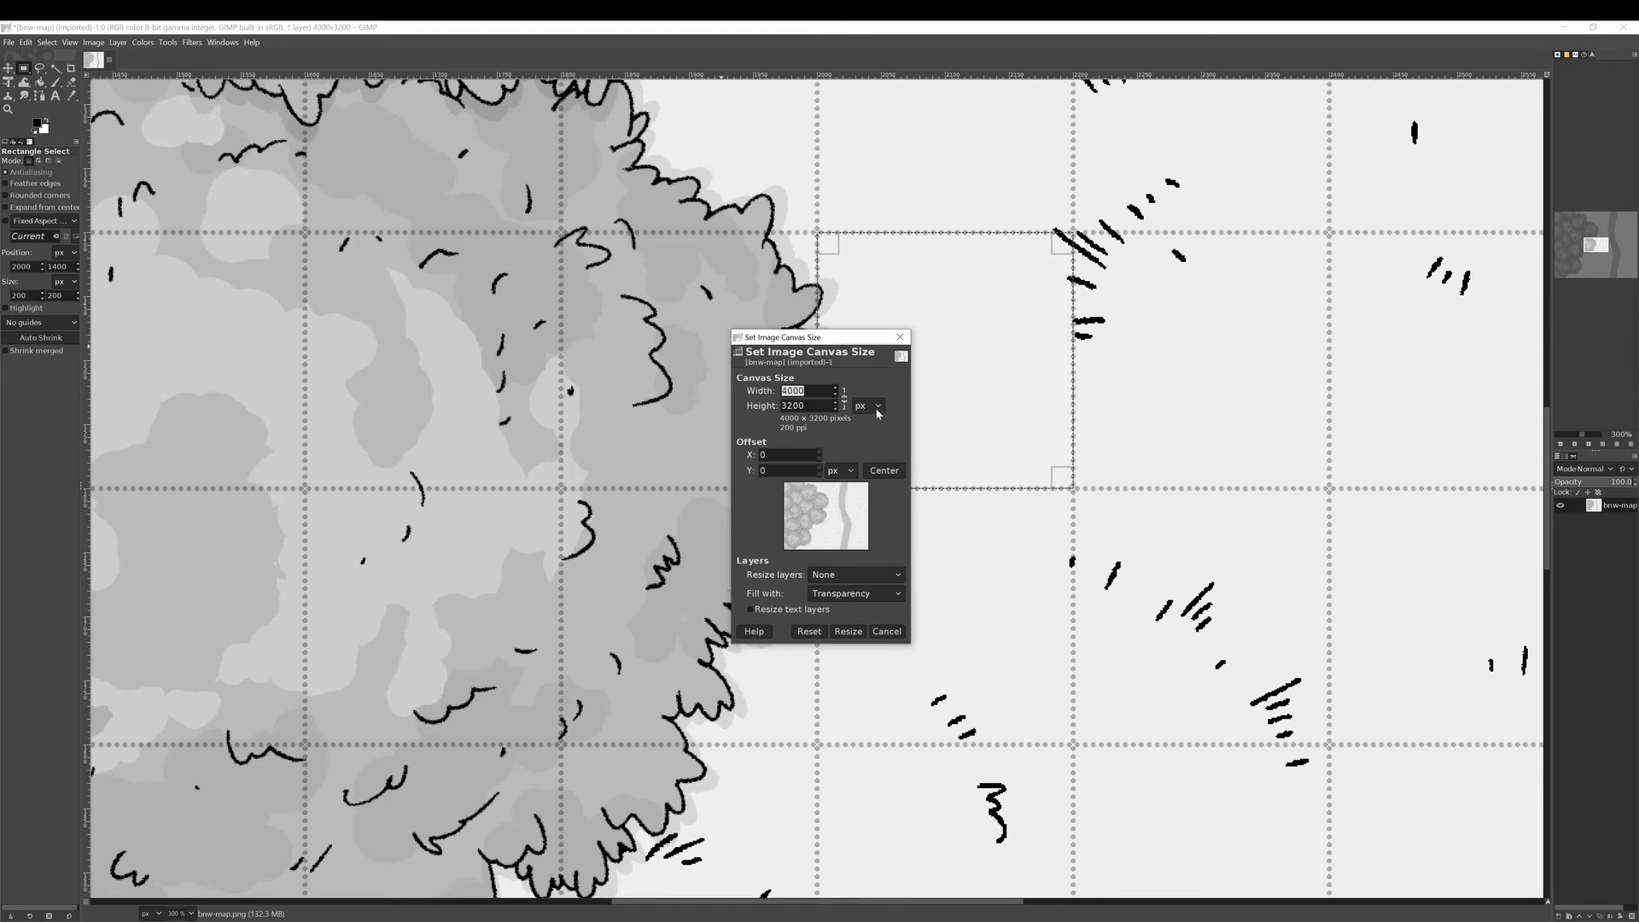
click(899, 336)
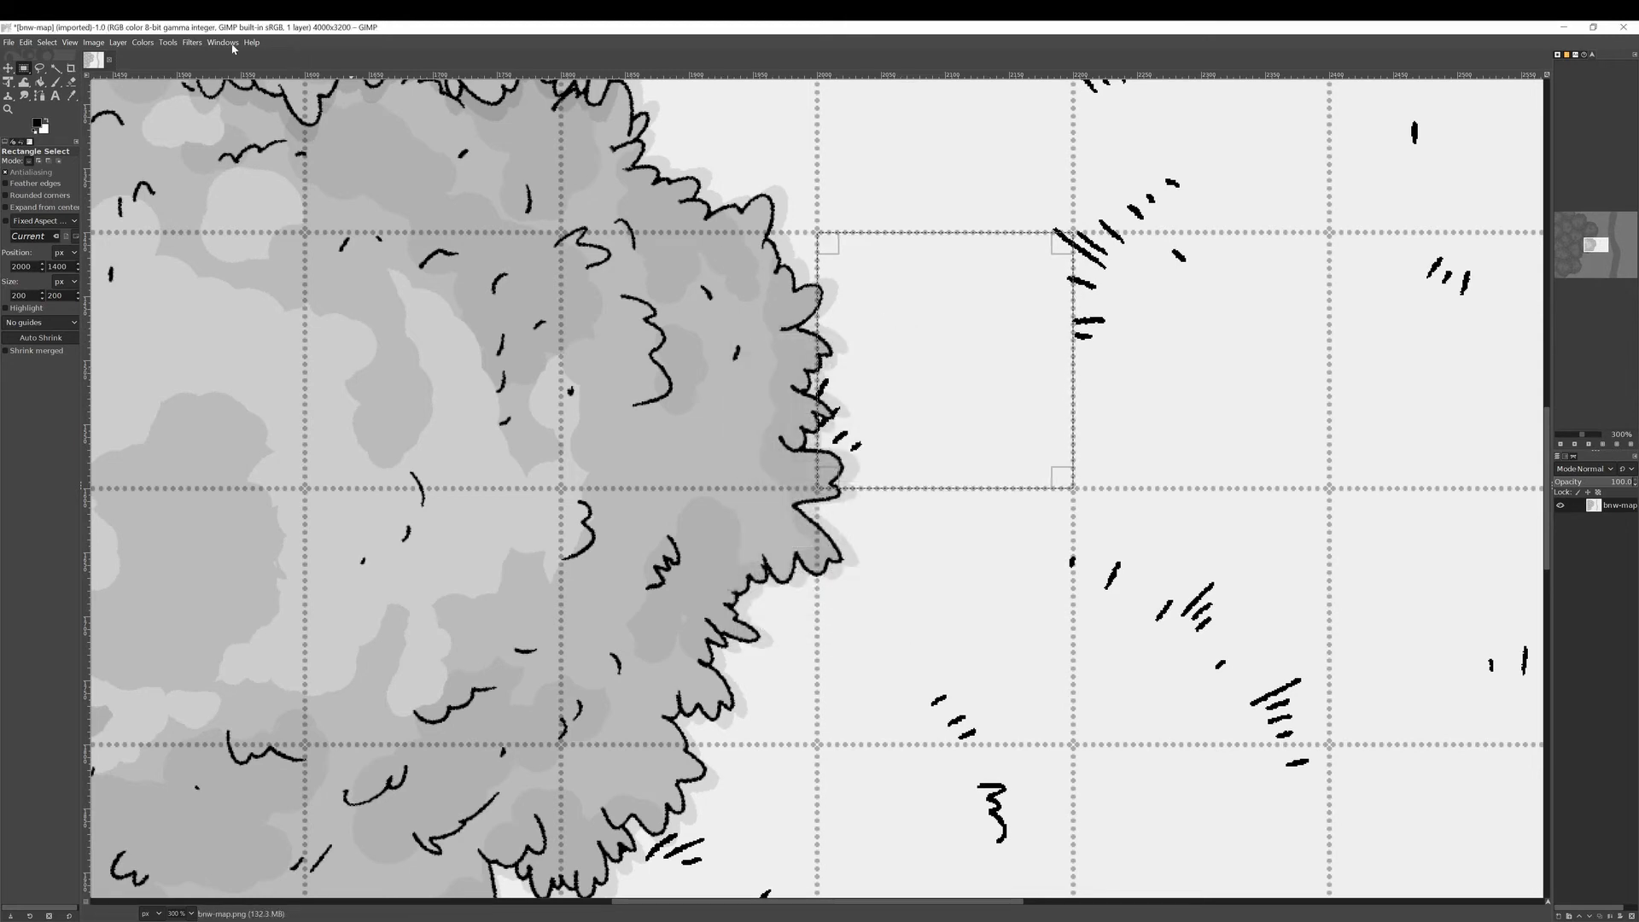
Set the map's print resolution to 200 pixels/in for a 20 × 16 in print.
click(94, 43)
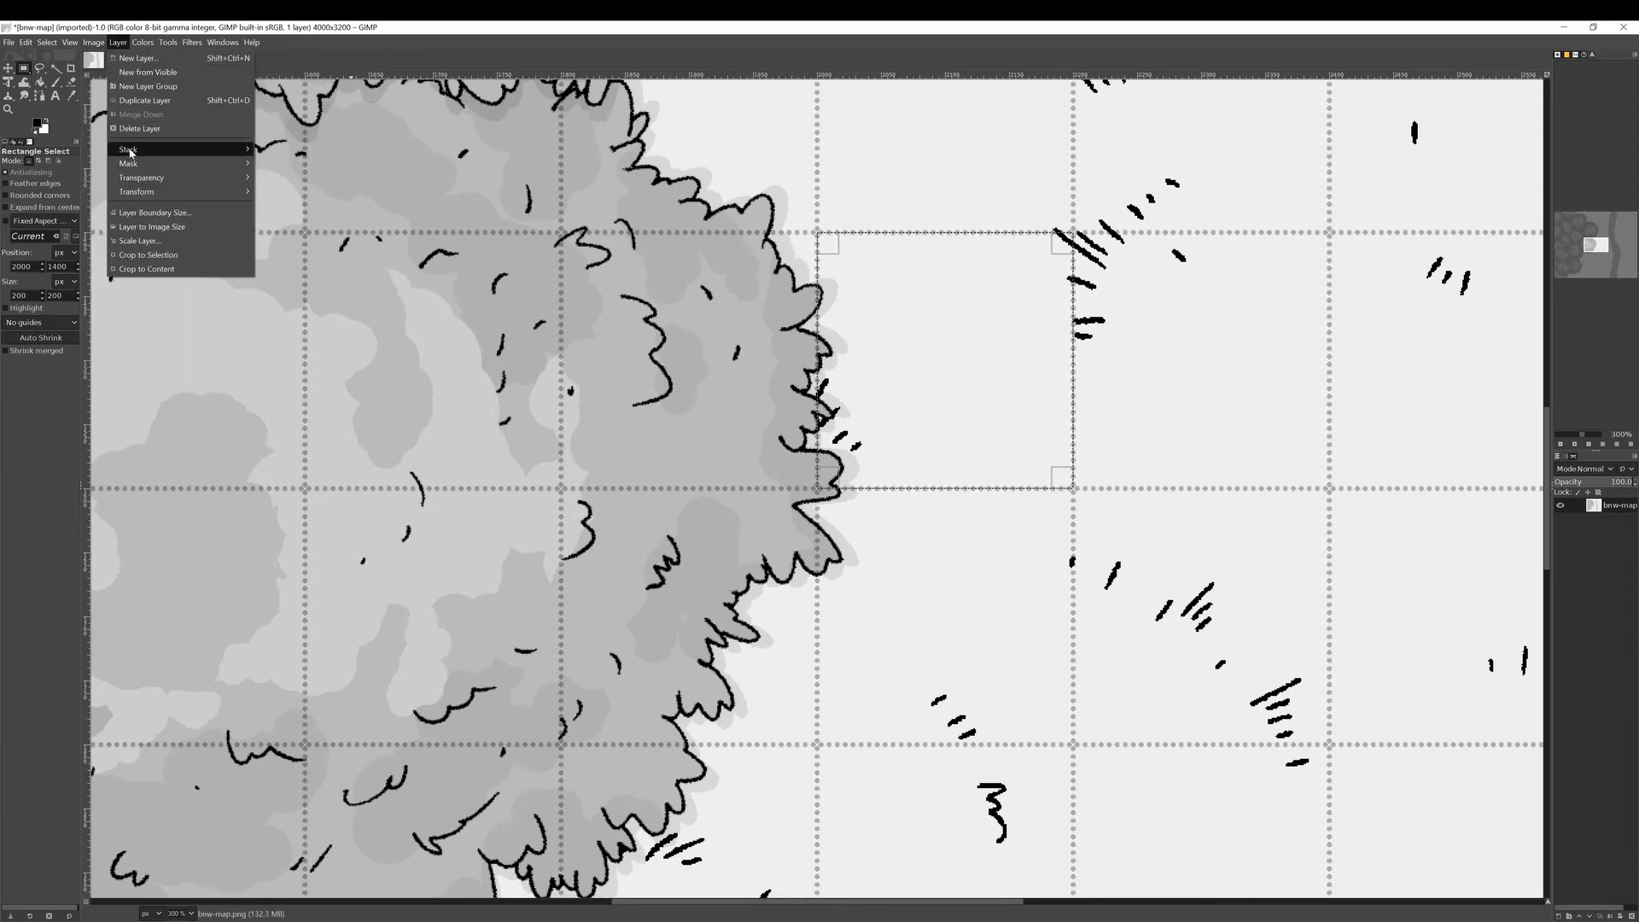
click(121, 182)
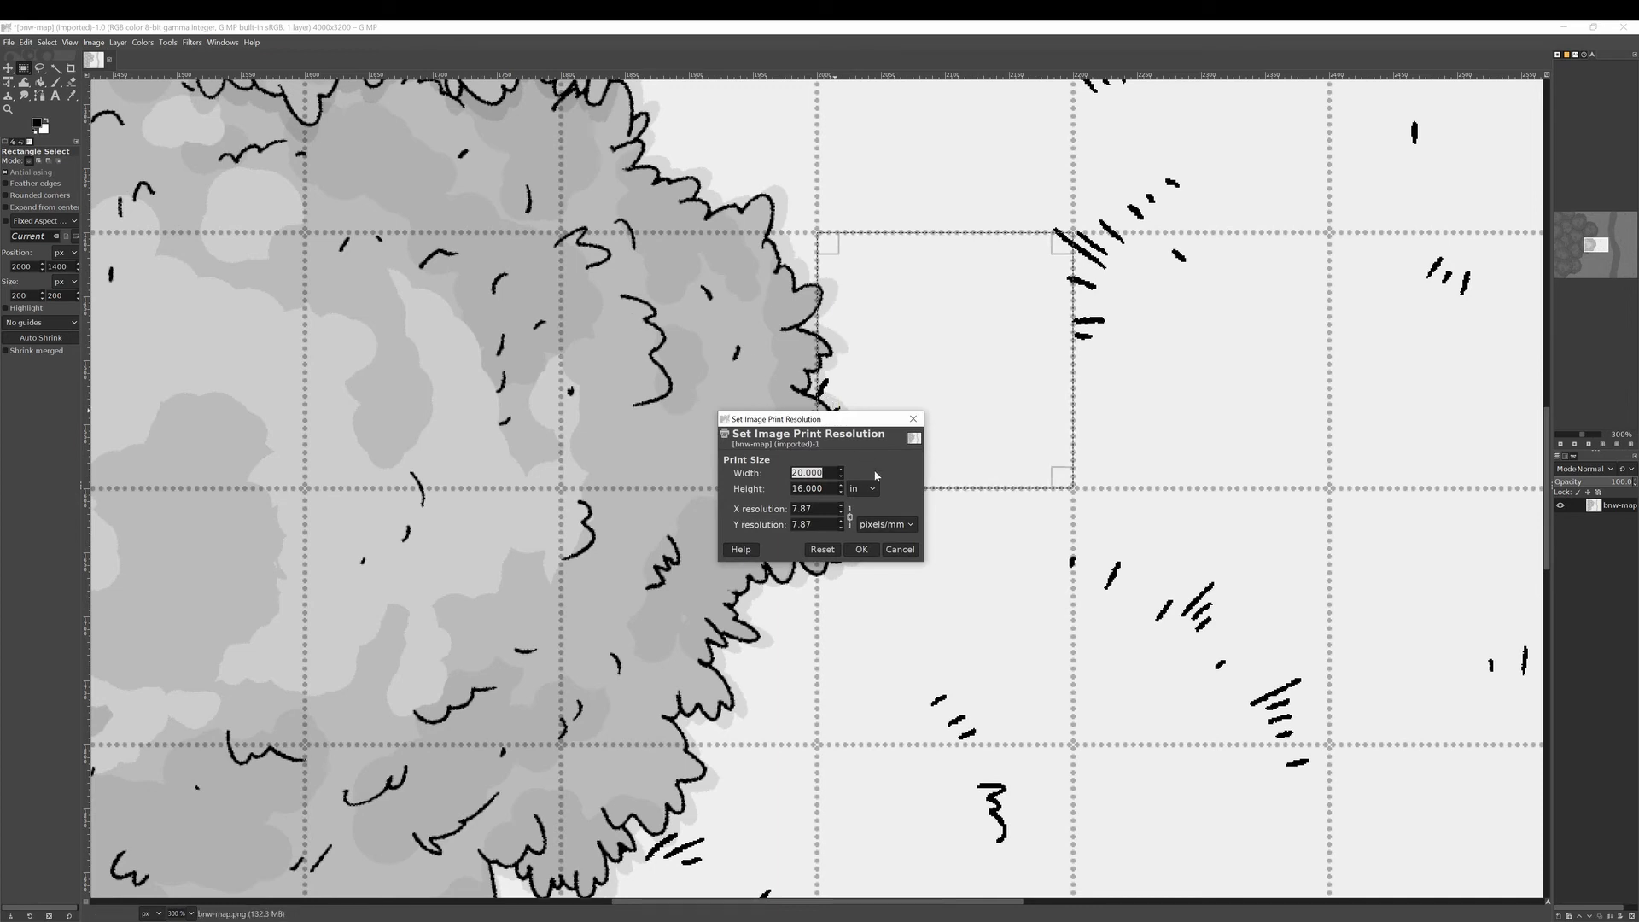
click(881, 522)
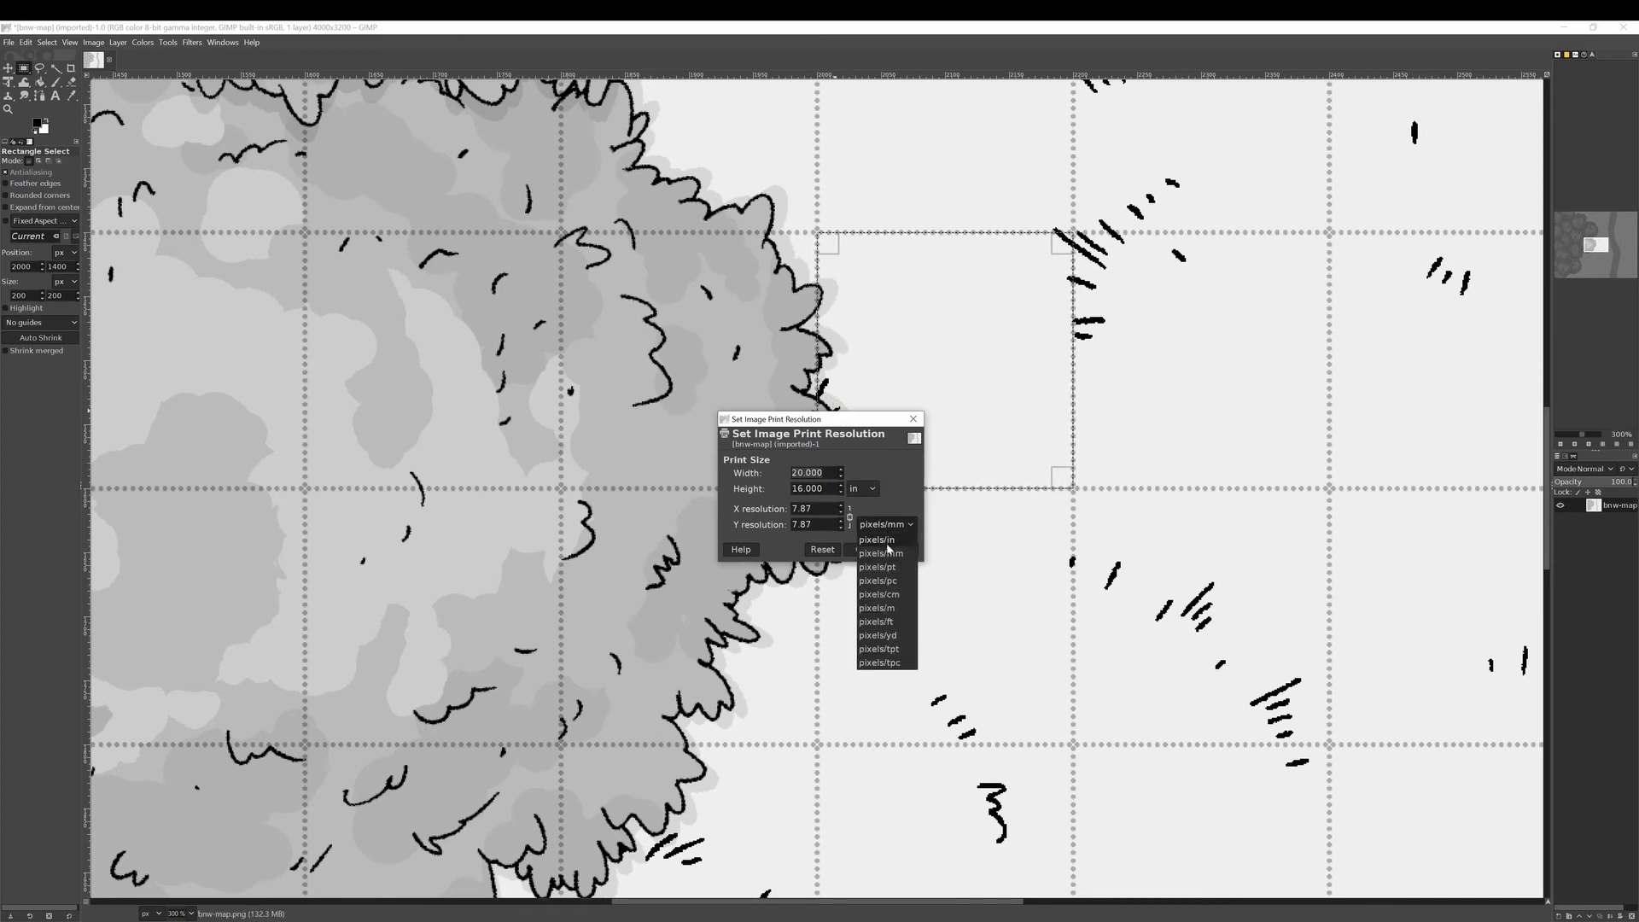
click(888, 553)
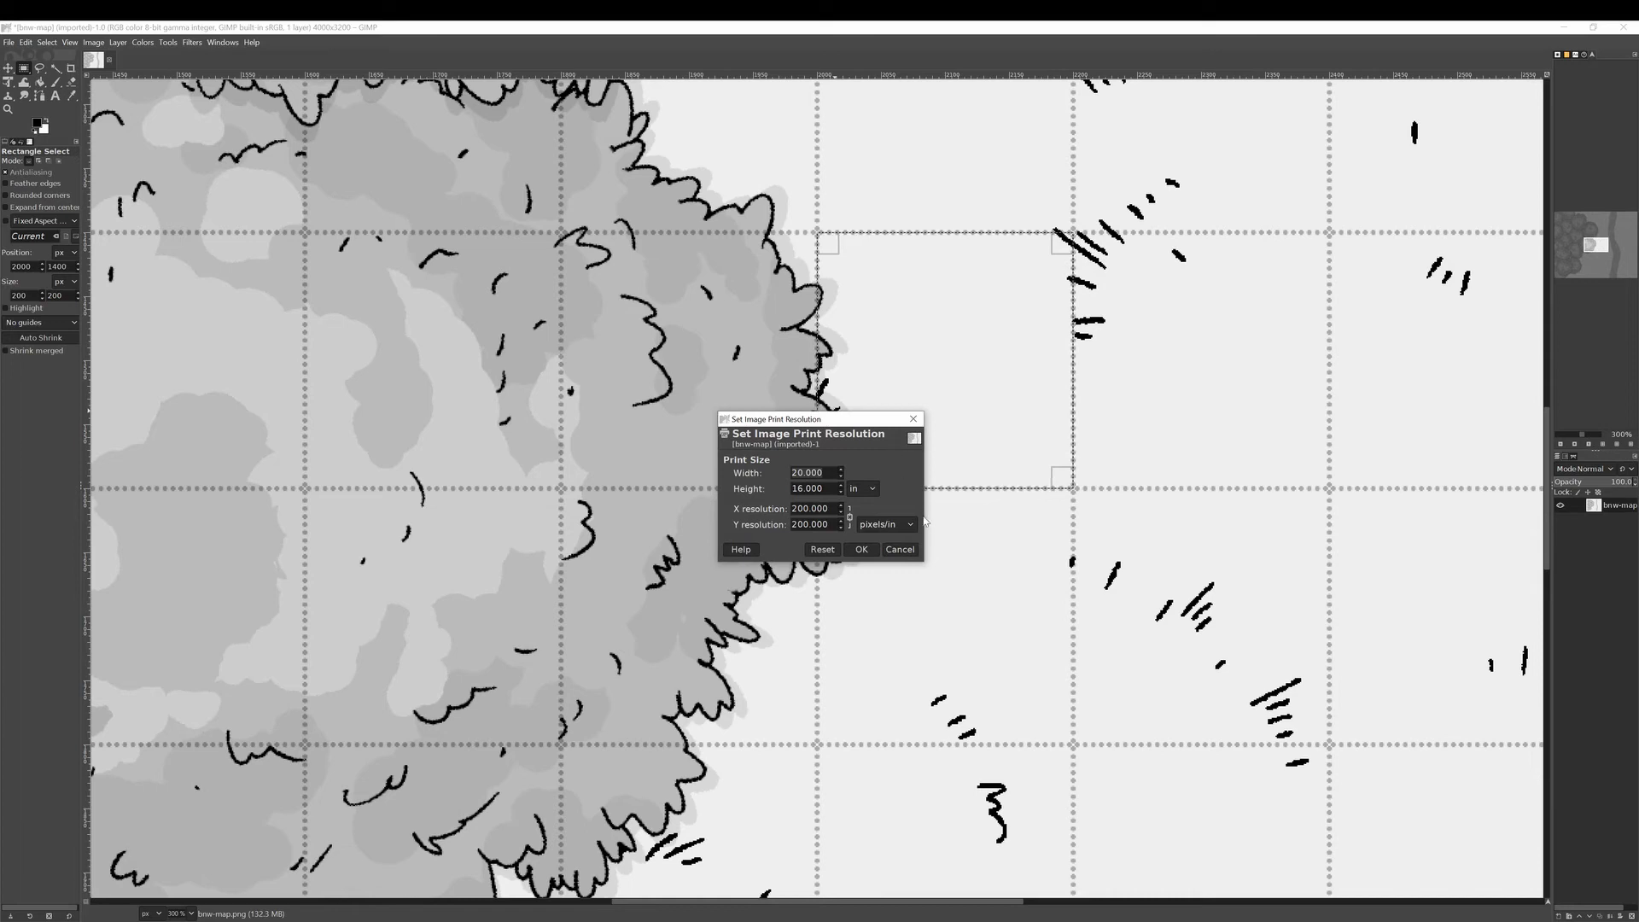
click(861, 549)
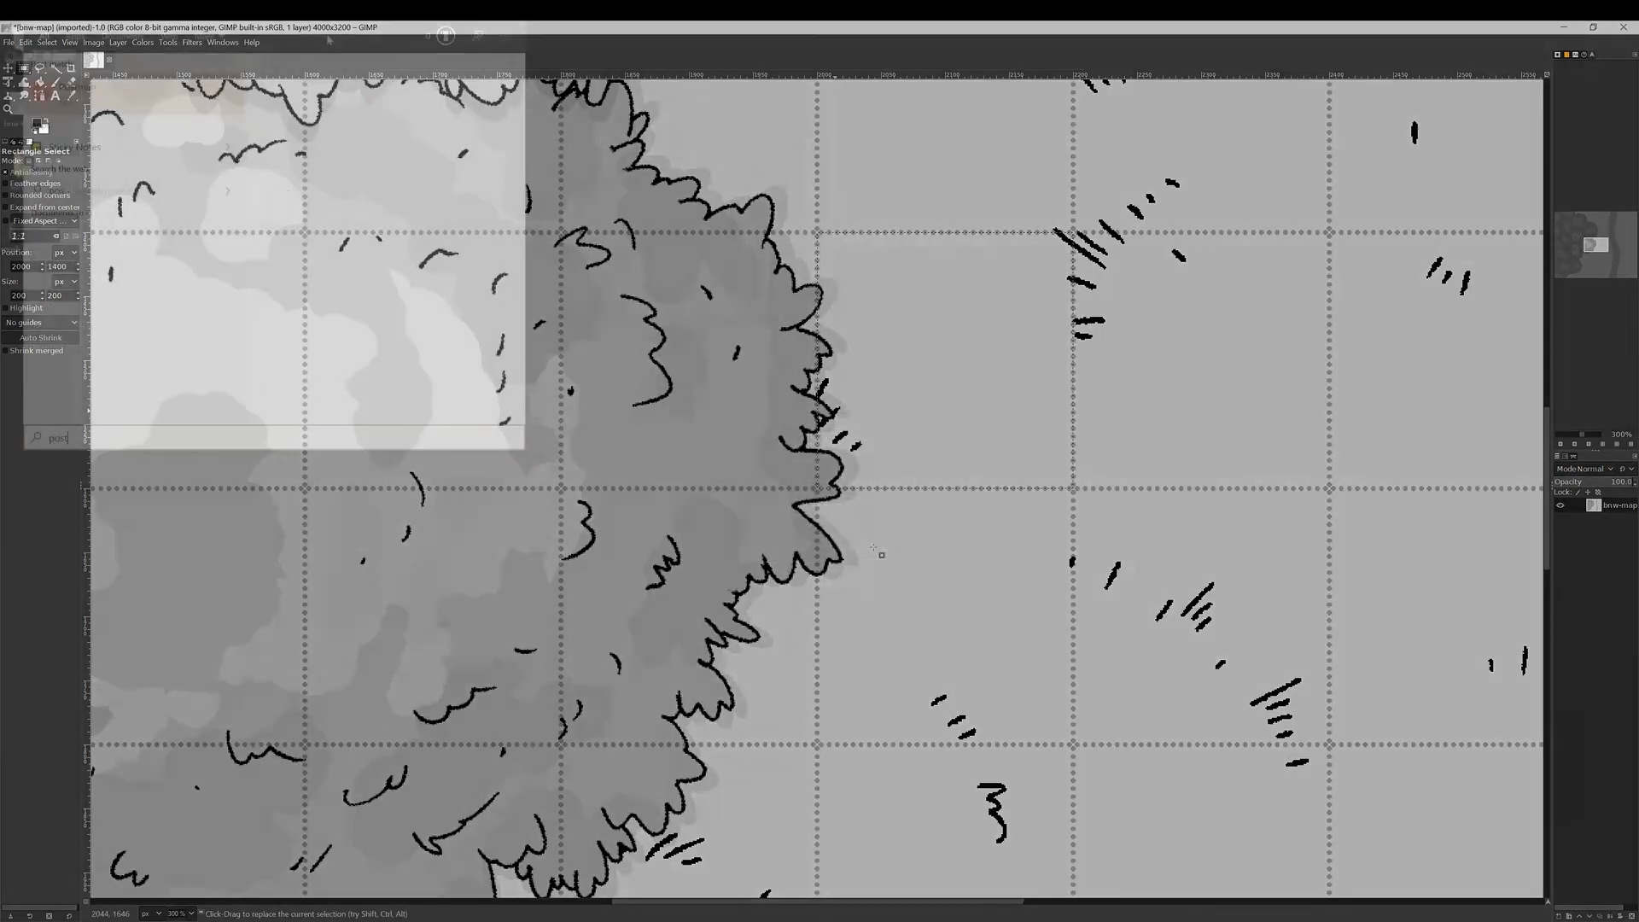
Launch PosteRazor, load bnw-map.png, and keep Letter landscape paper with zero overlap.
key(Return)
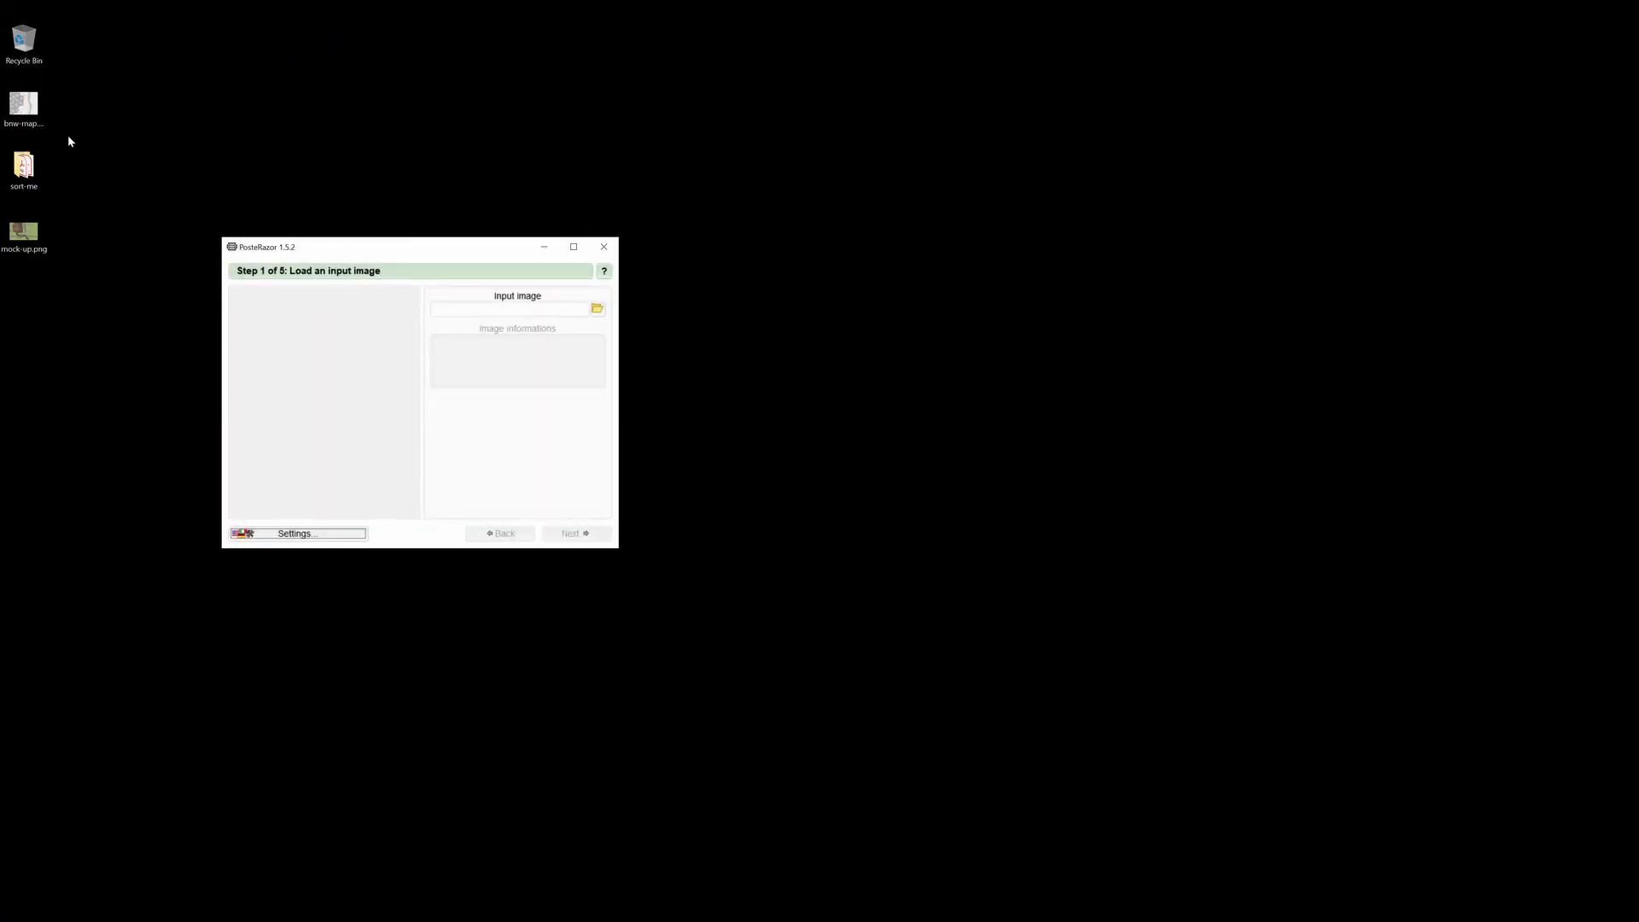
drag(24, 107, 423, 374)
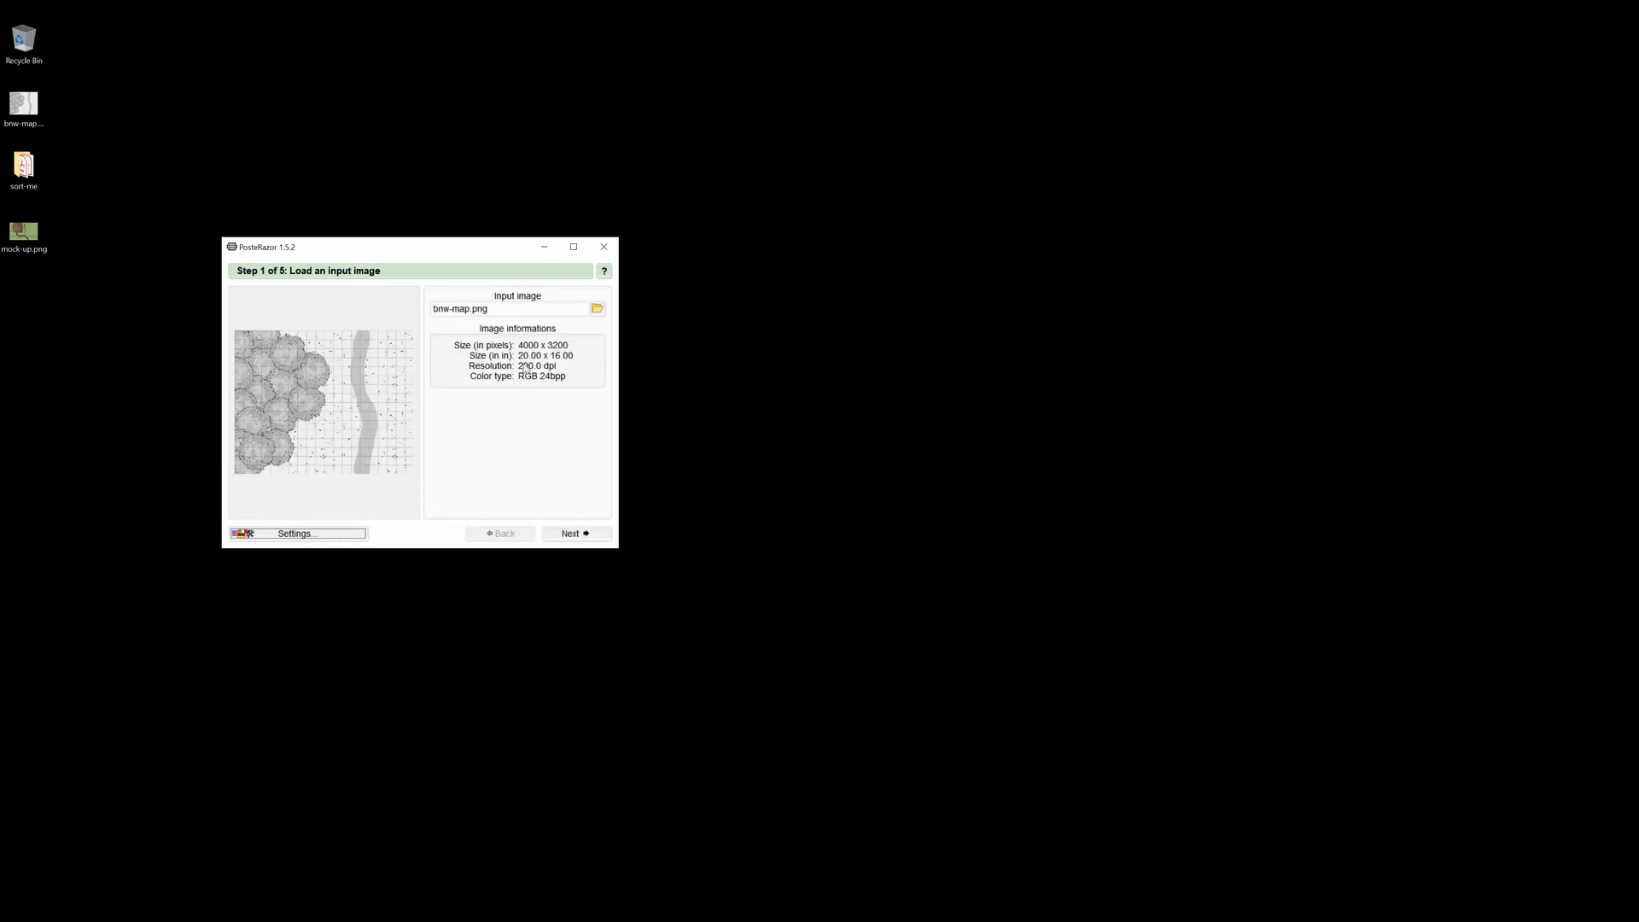
click(575, 534)
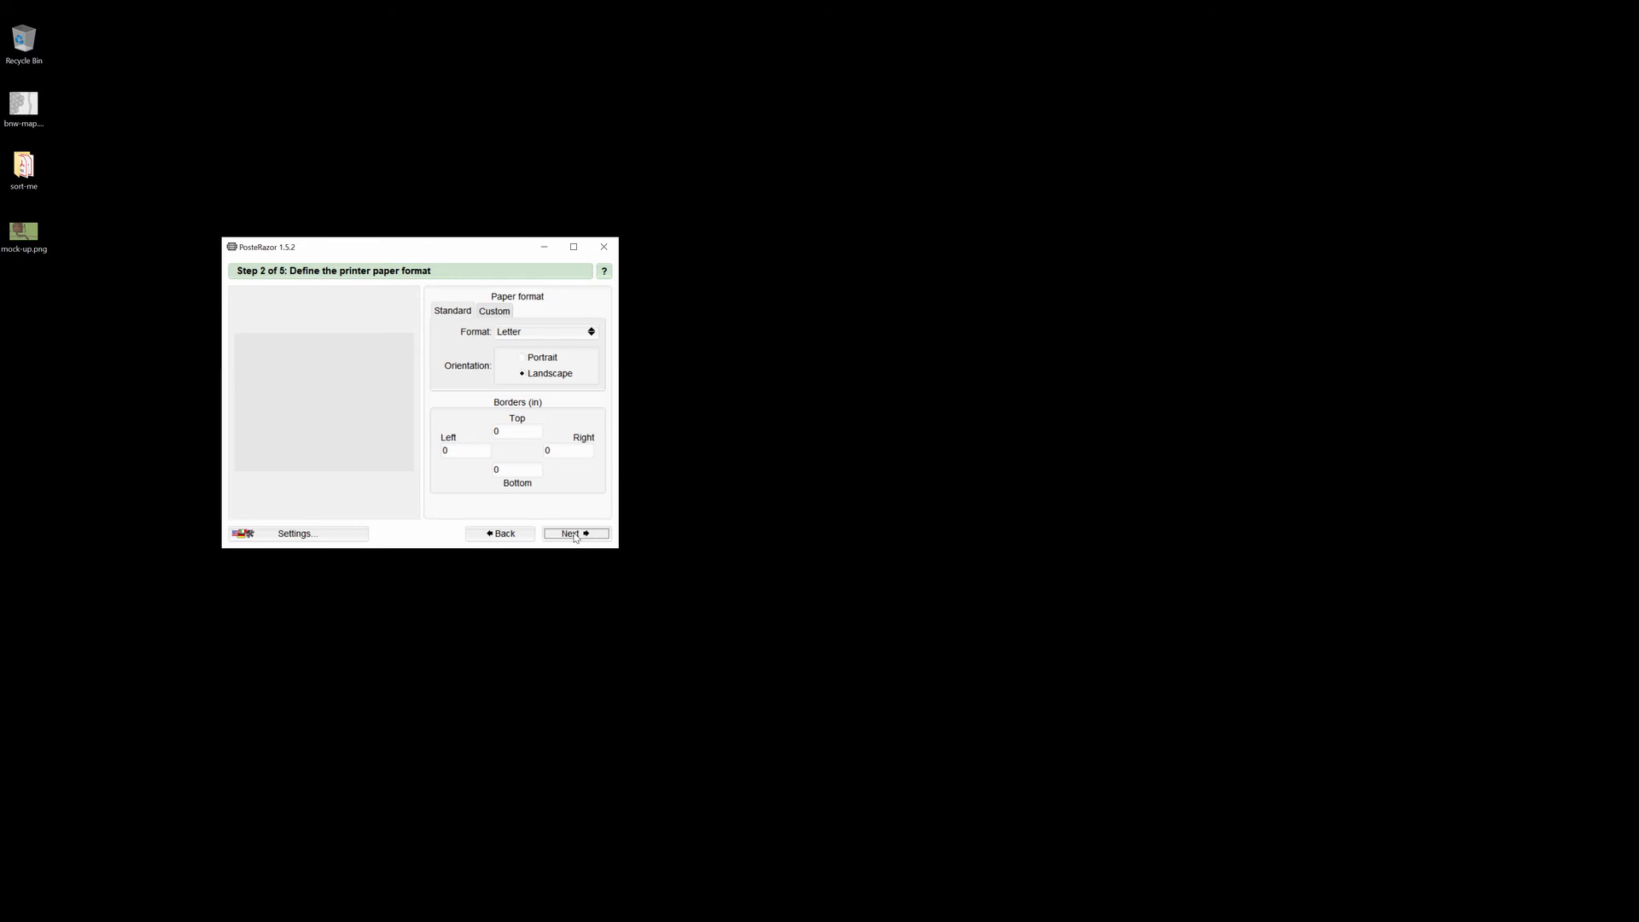
click(575, 534)
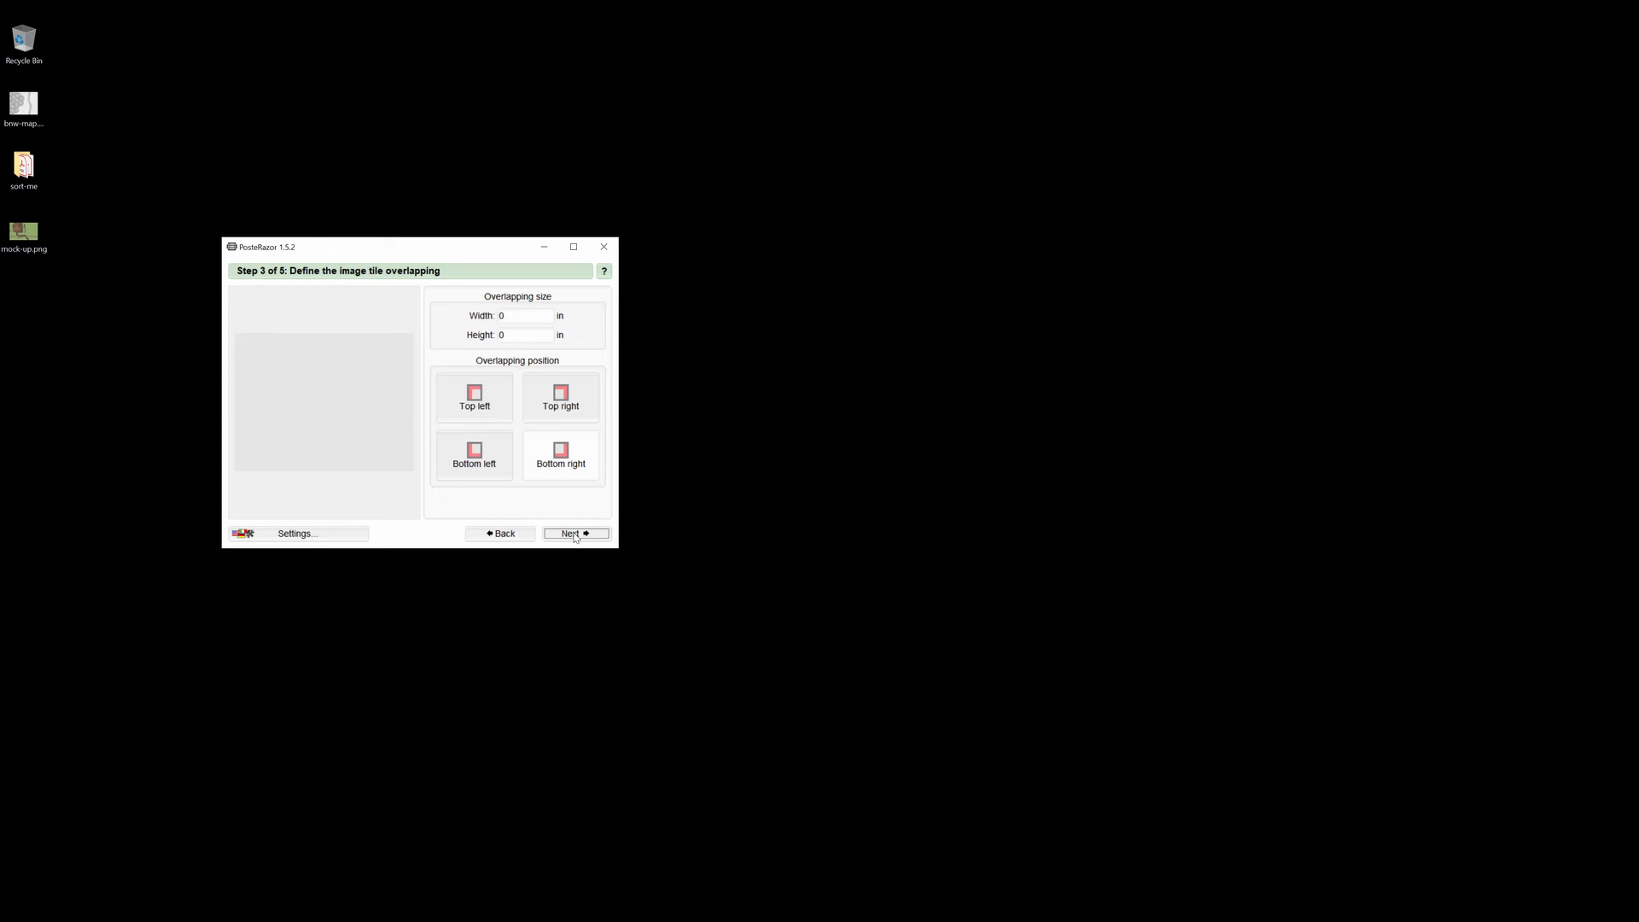
click(575, 535)
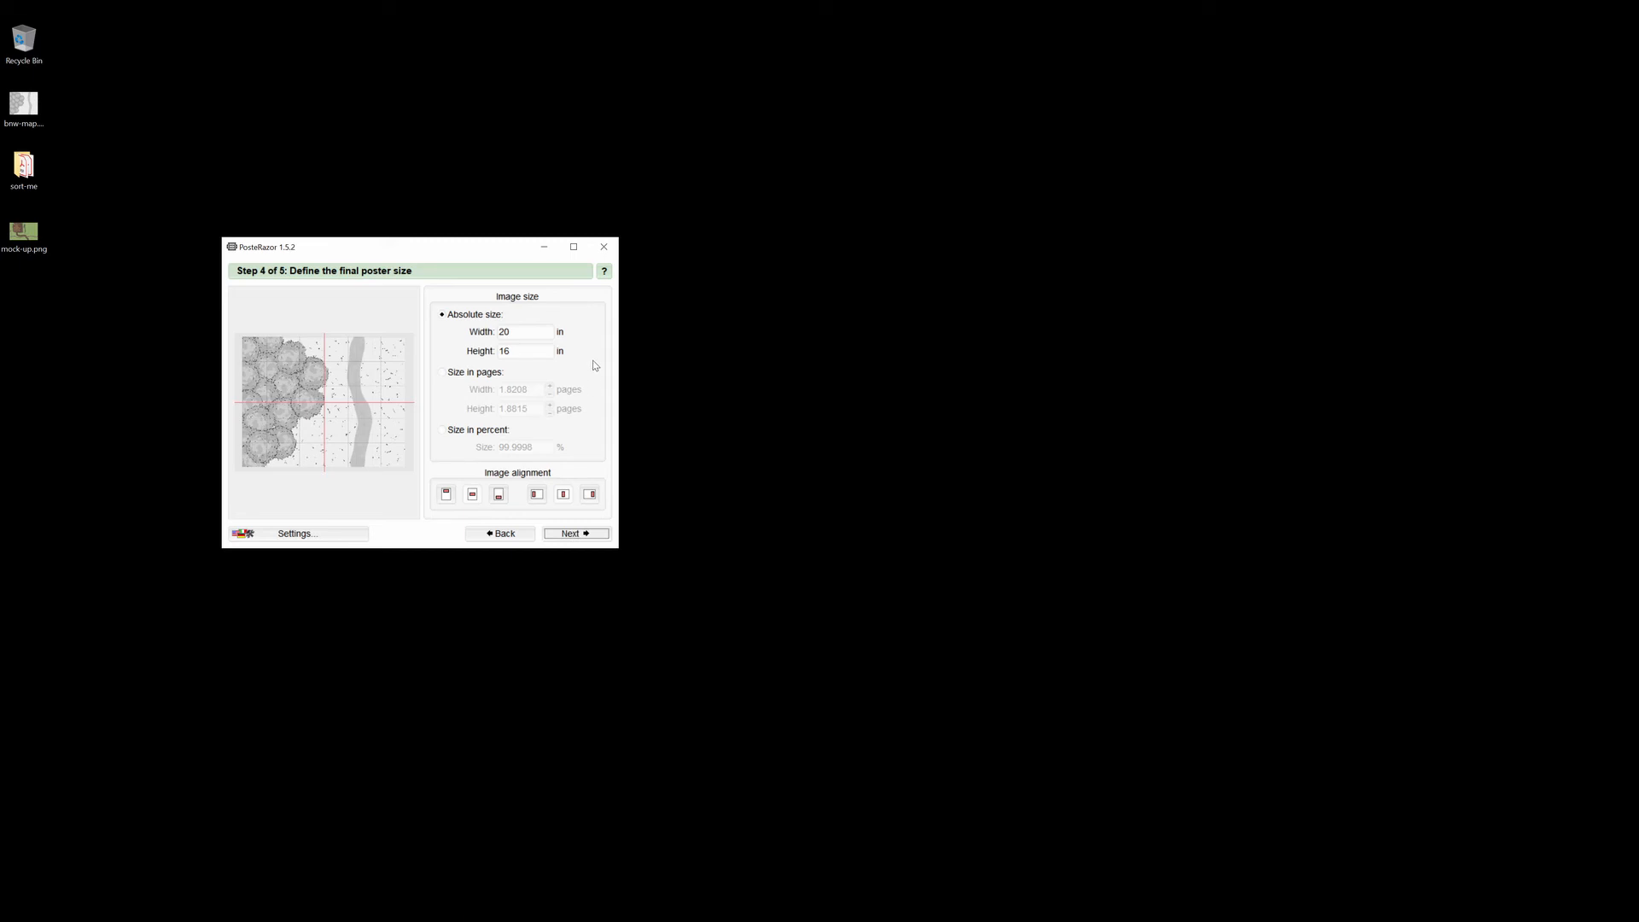
Centre the 20 × 16 in map on the pages and advance to the save step.
click(563, 498)
click(469, 495)
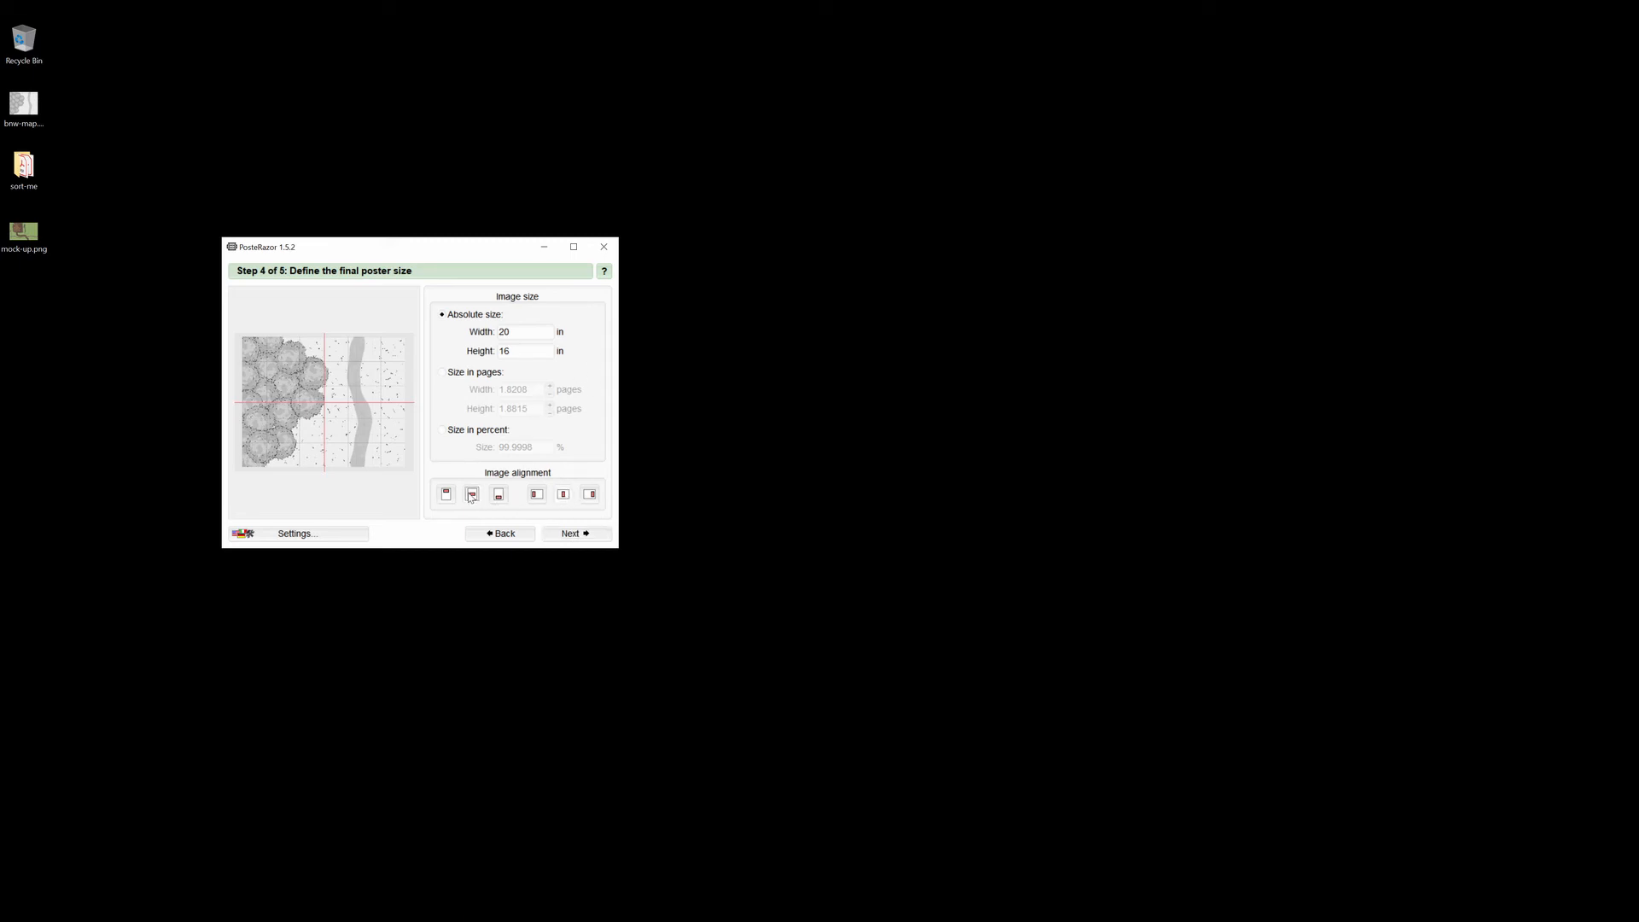
click(589, 494)
click(539, 495)
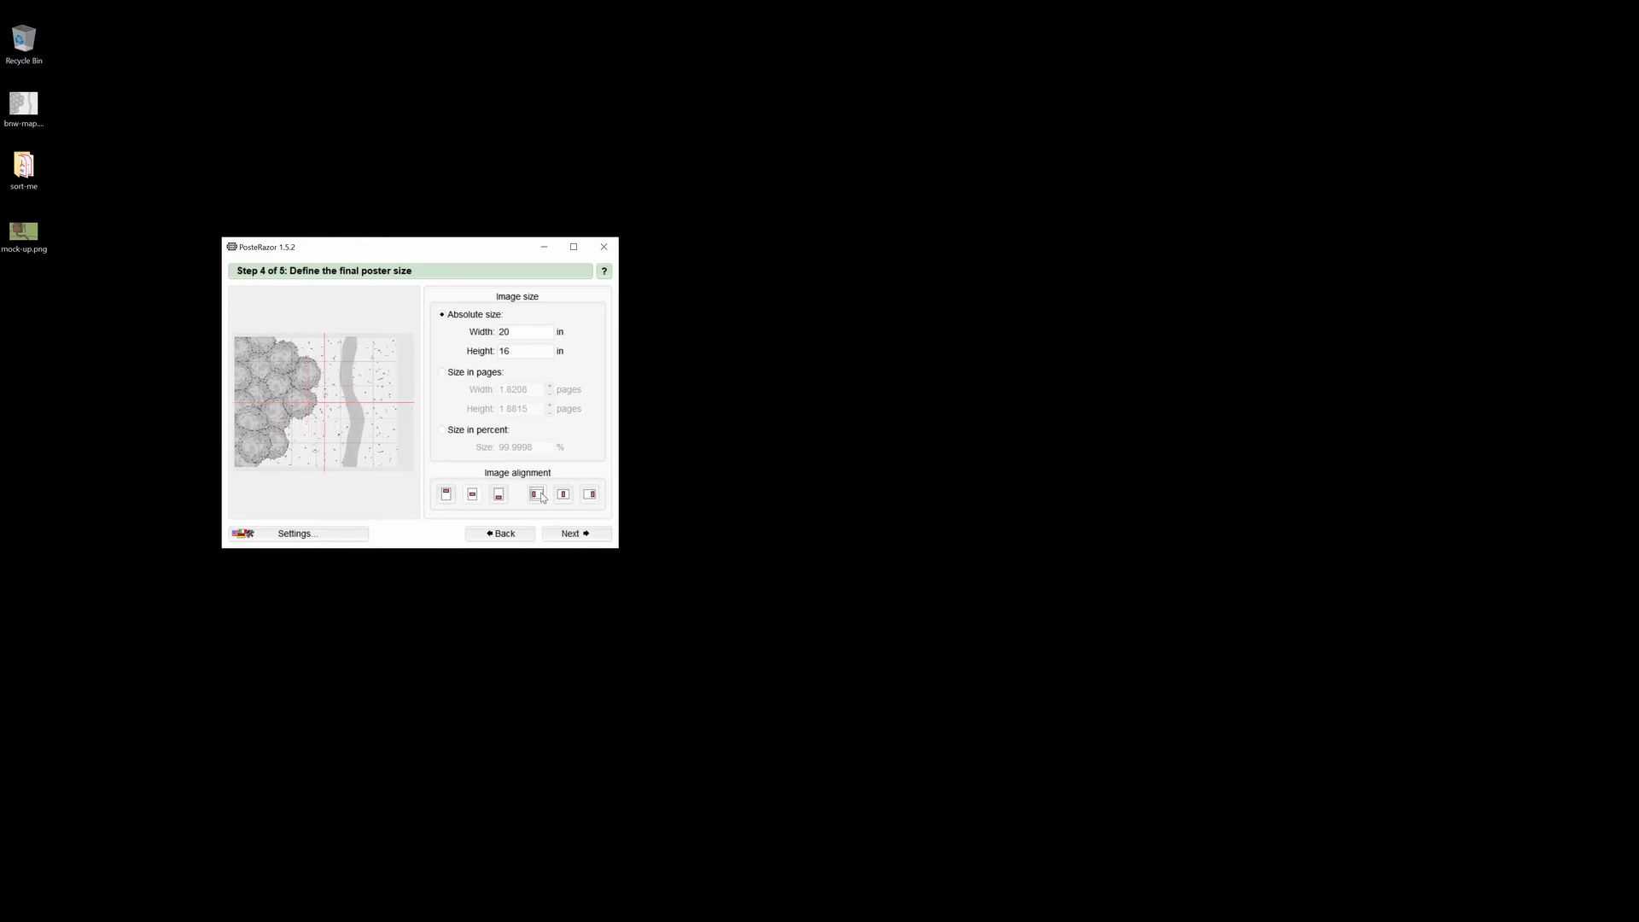
click(563, 496)
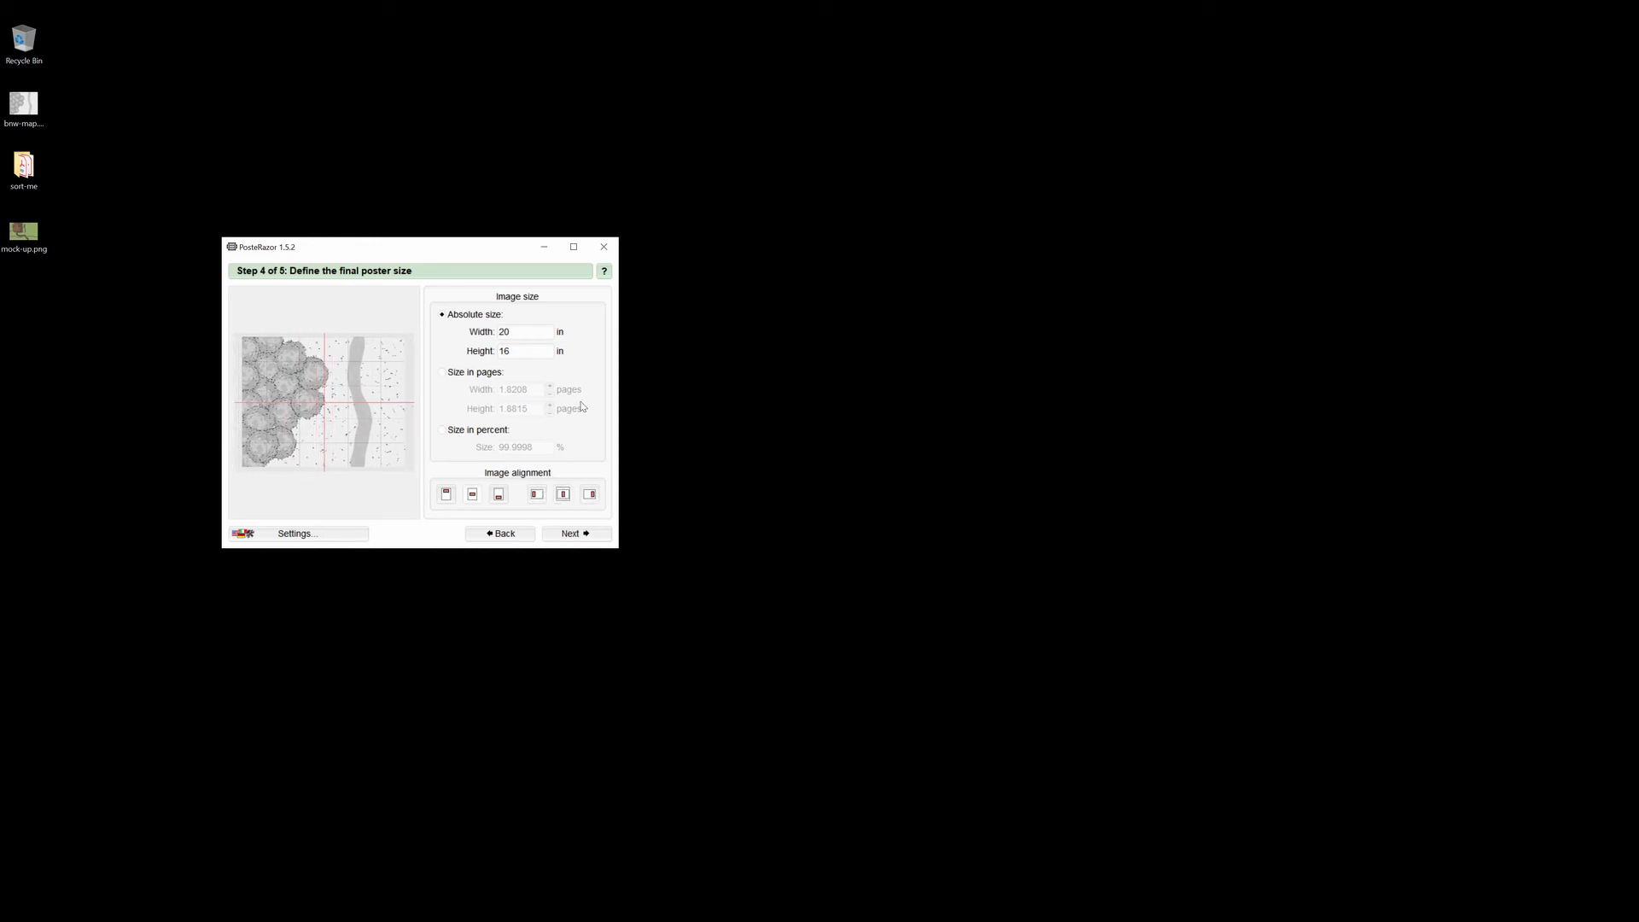
click(587, 536)
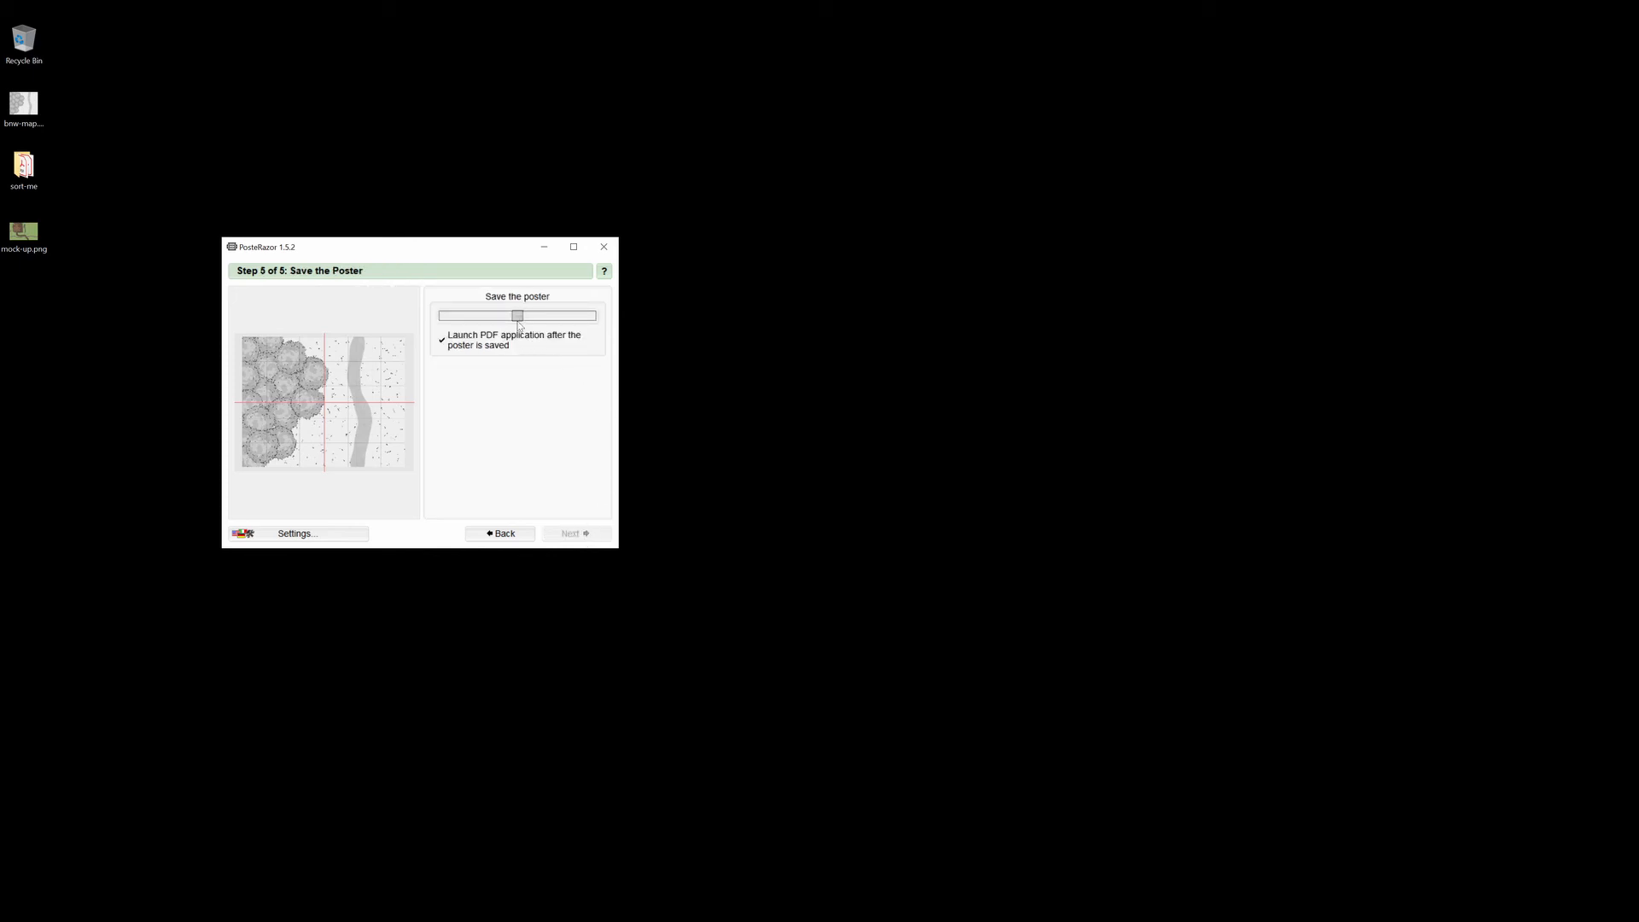
Save the poster as poster.pdf and always open PDFs in Adobe Acrobat DC.
click(517, 317)
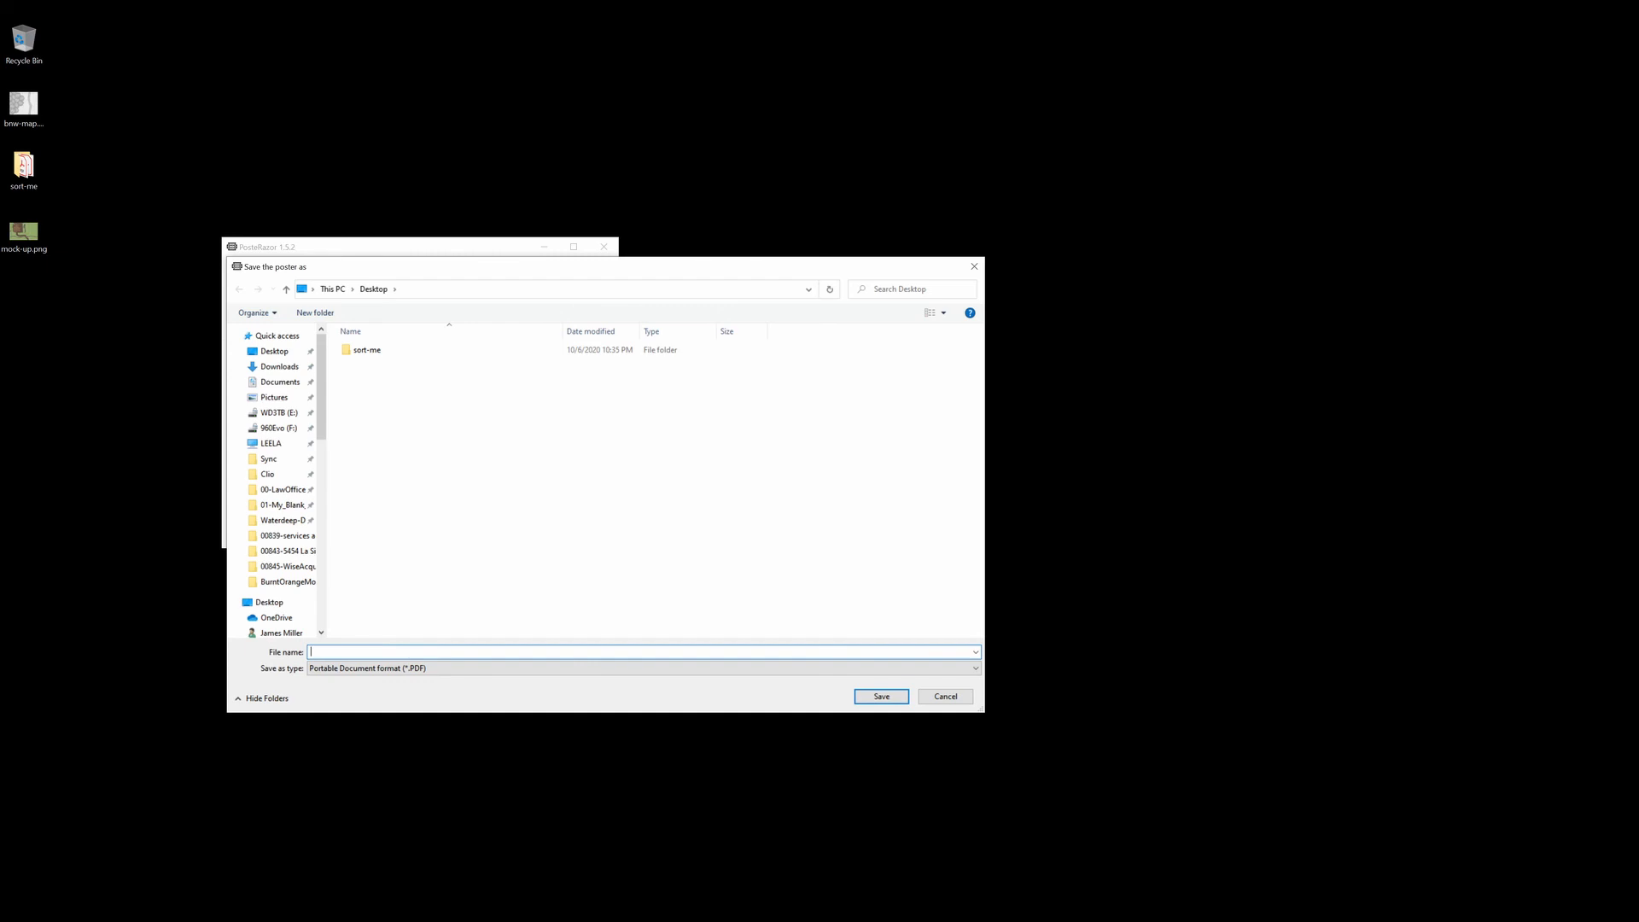
text(poset)
key(Return)
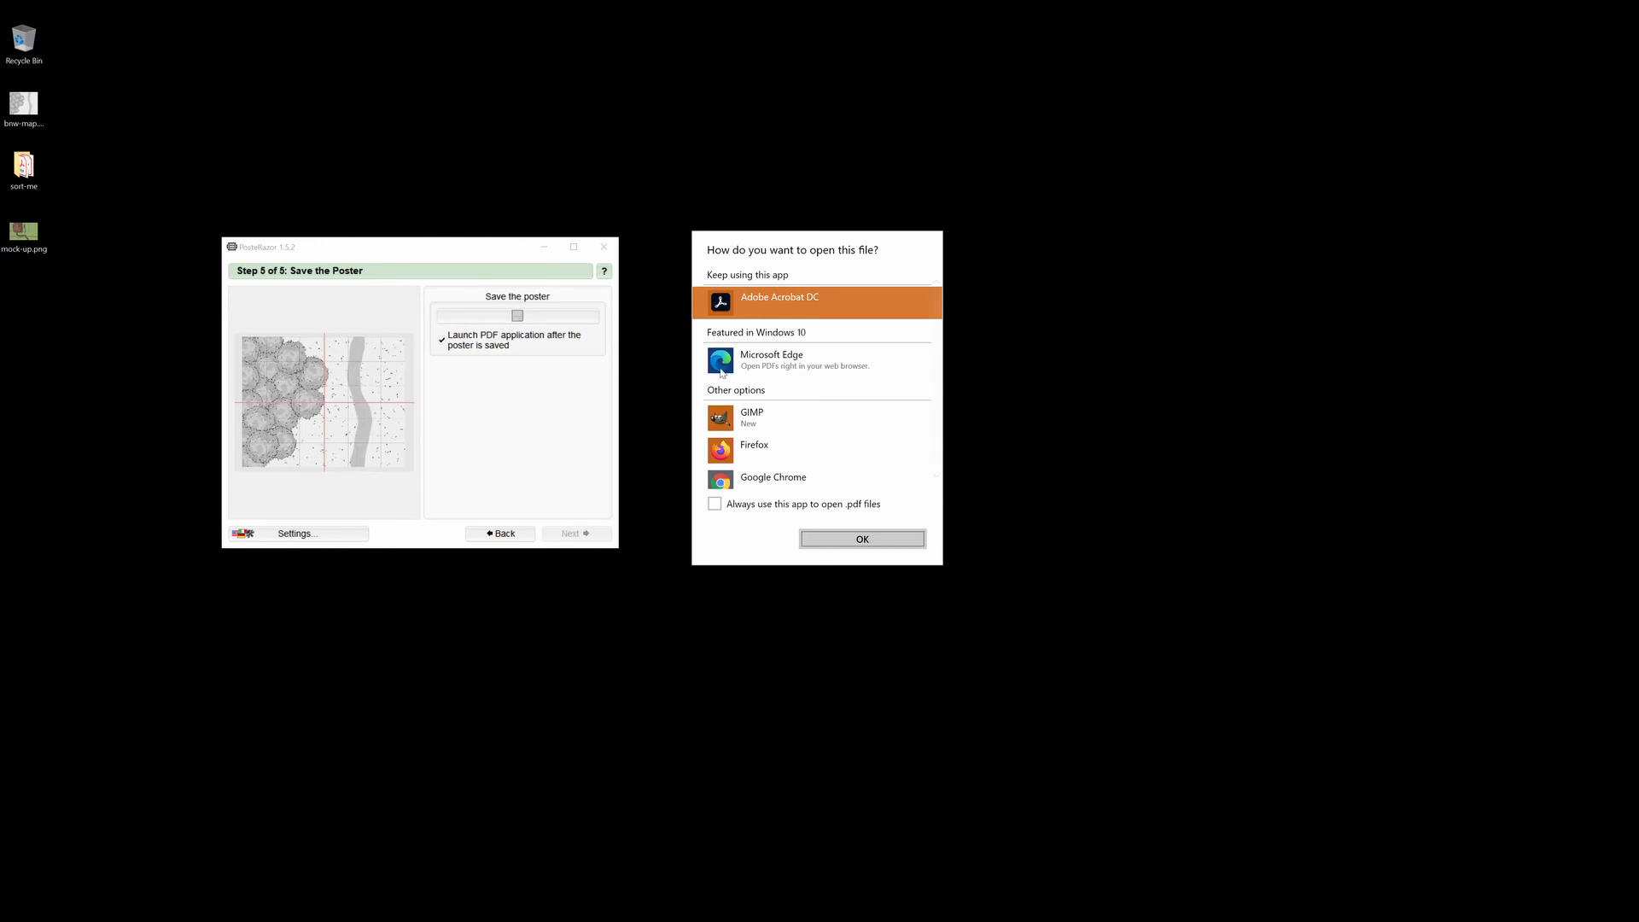
click(821, 505)
click(849, 540)
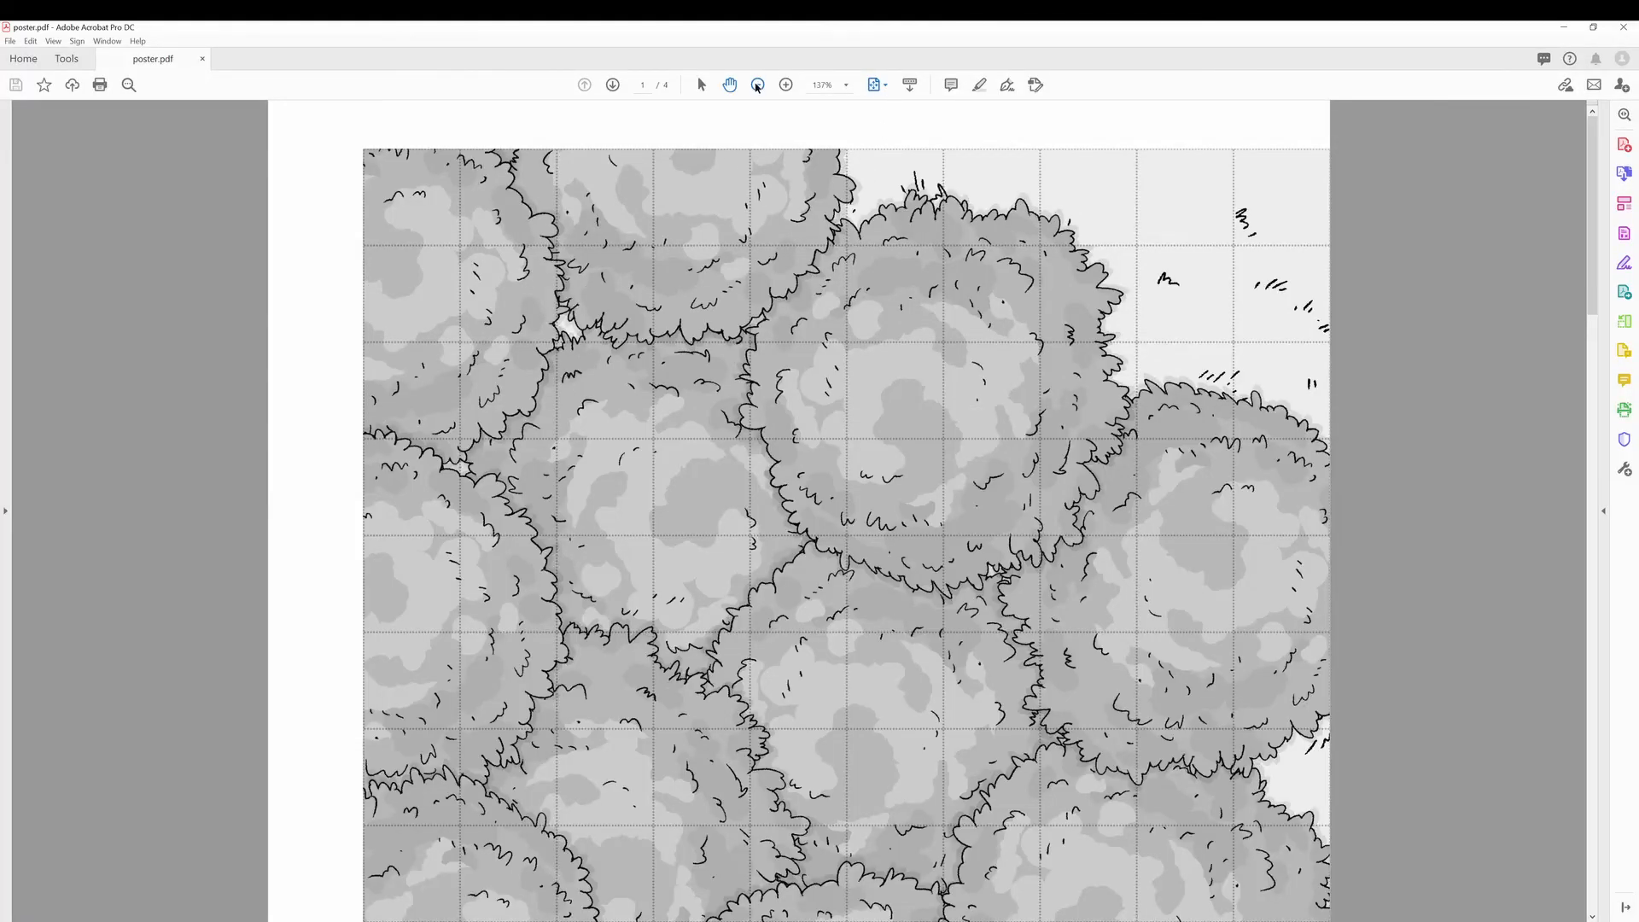
Zoom out to 125% and scroll through pages 1–4, ending on page 2.
click(758, 85)
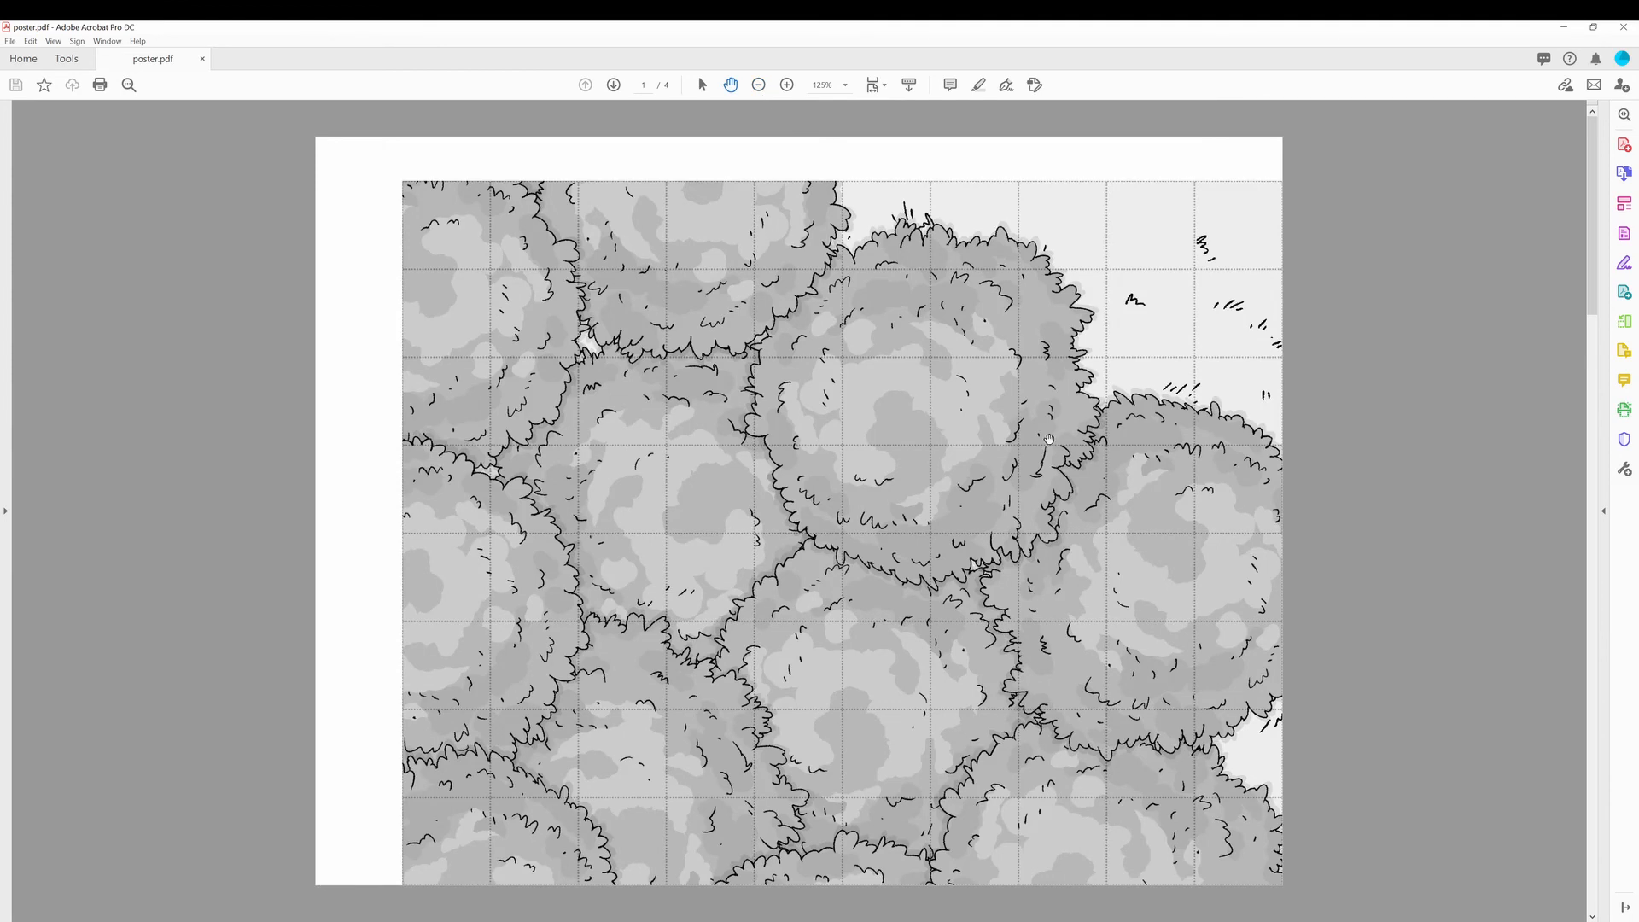
scroll(1049, 439, down, 3)
scroll(1049, 440, down, 3)
scroll(1049, 439, down, 3)
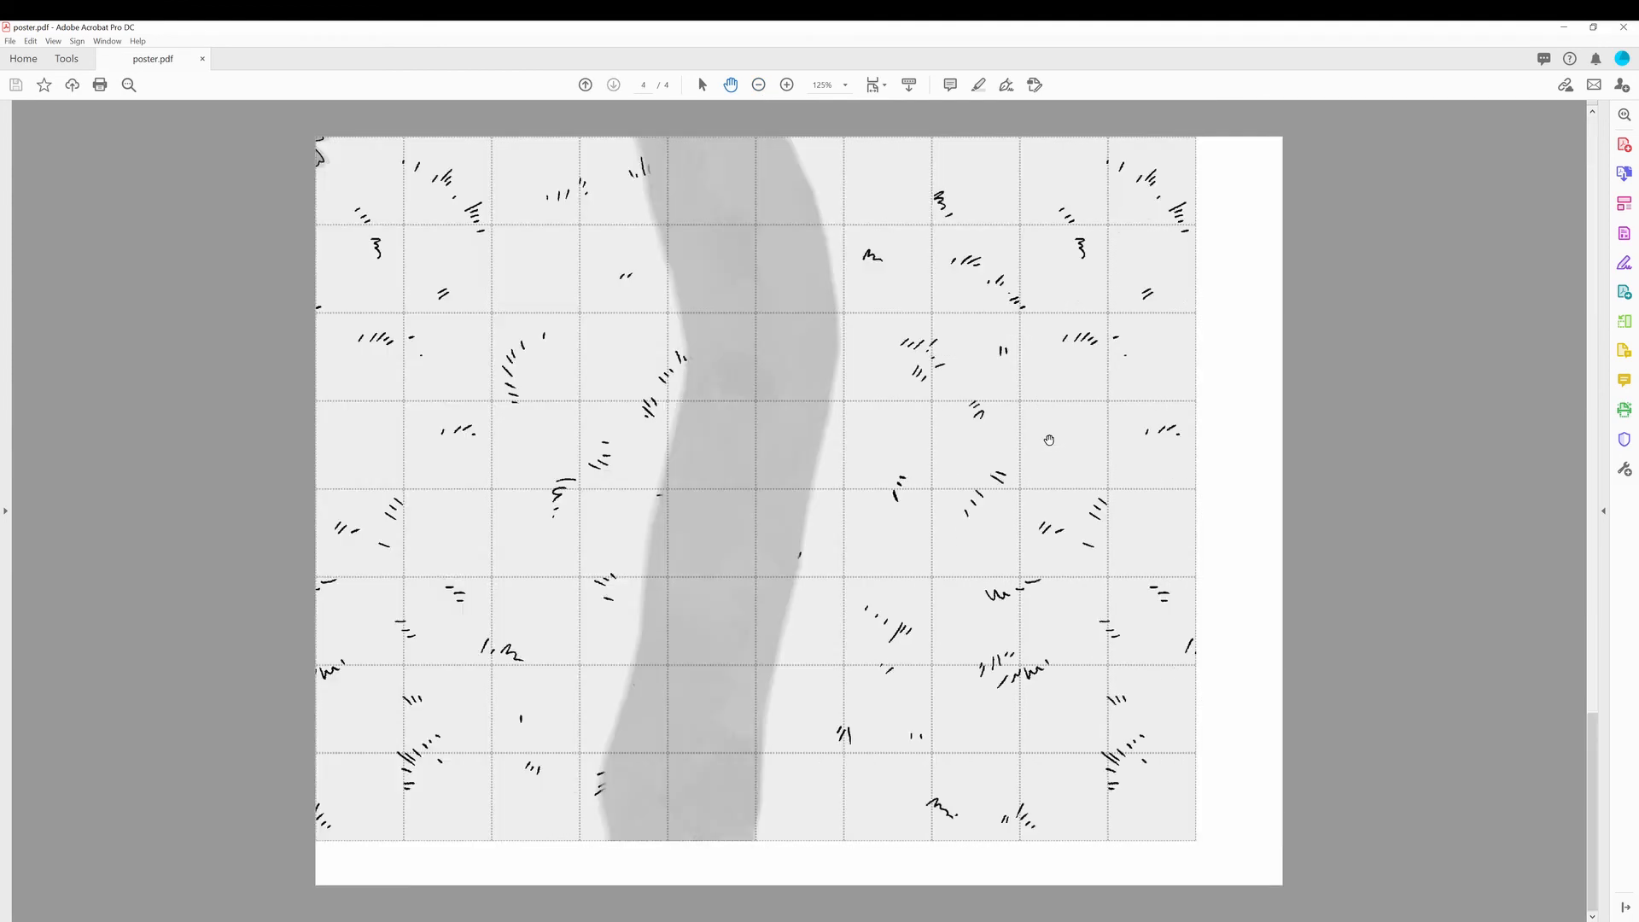
scroll(1049, 439, up, 10)
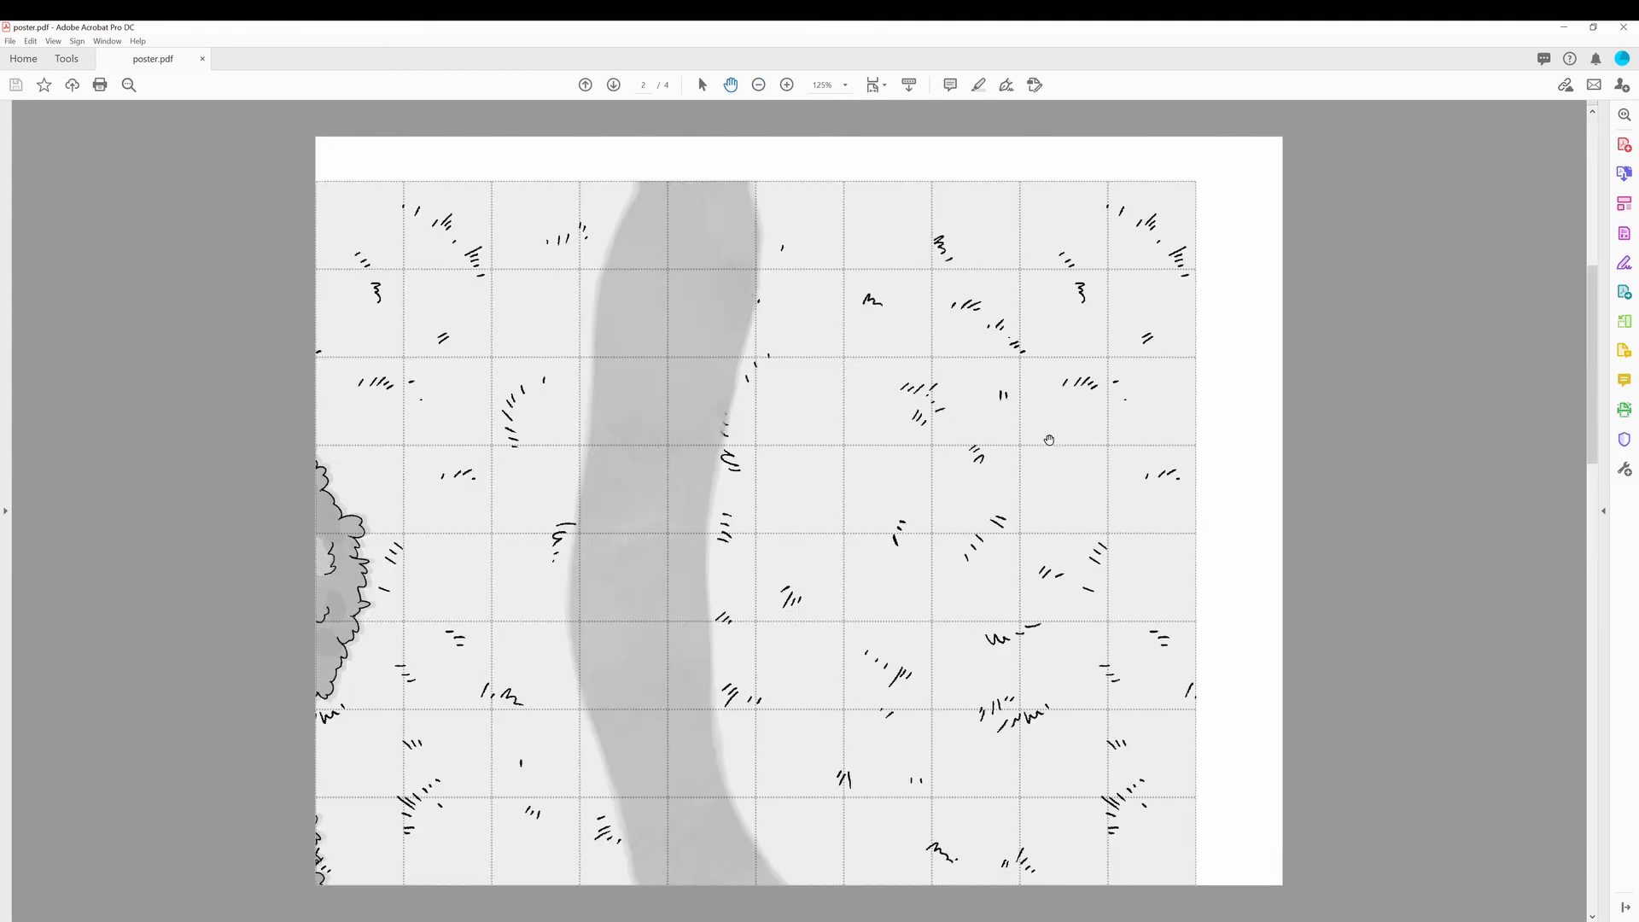